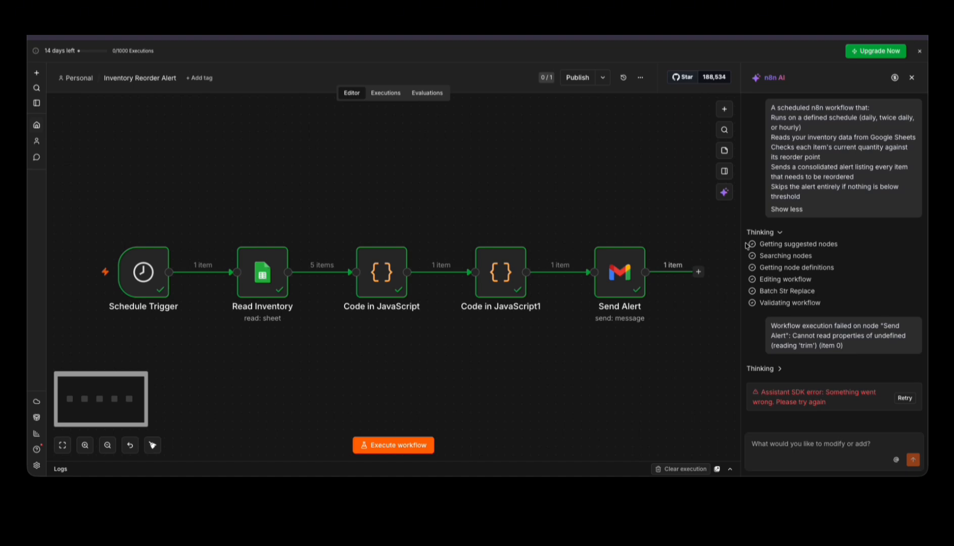
# - Try the Minutes and Hours intervals in the Schedule Trigger node and set its trigger interval to Days
pyautogui.doubleClick(145, 278)
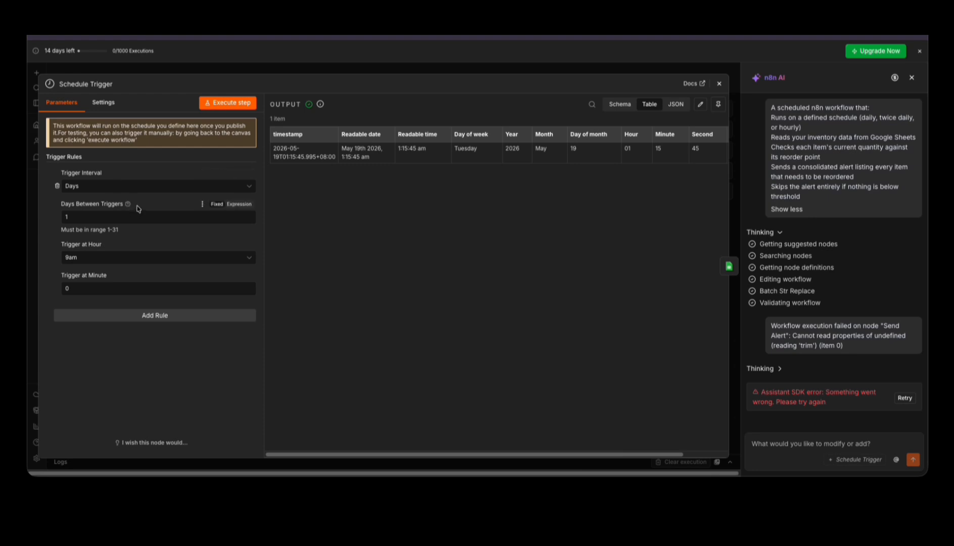
pyautogui.click(131, 190)
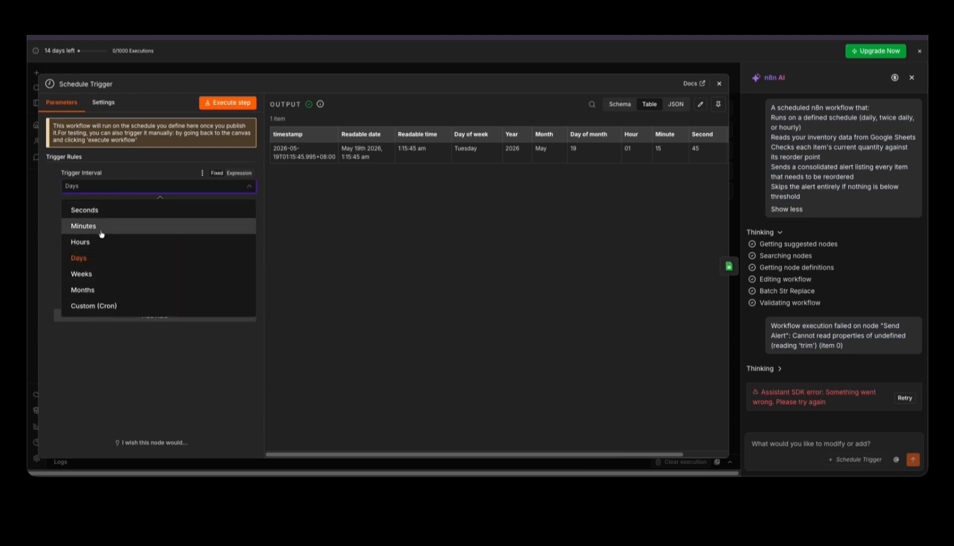
pyautogui.click(101, 228)
pyautogui.click(117, 185)
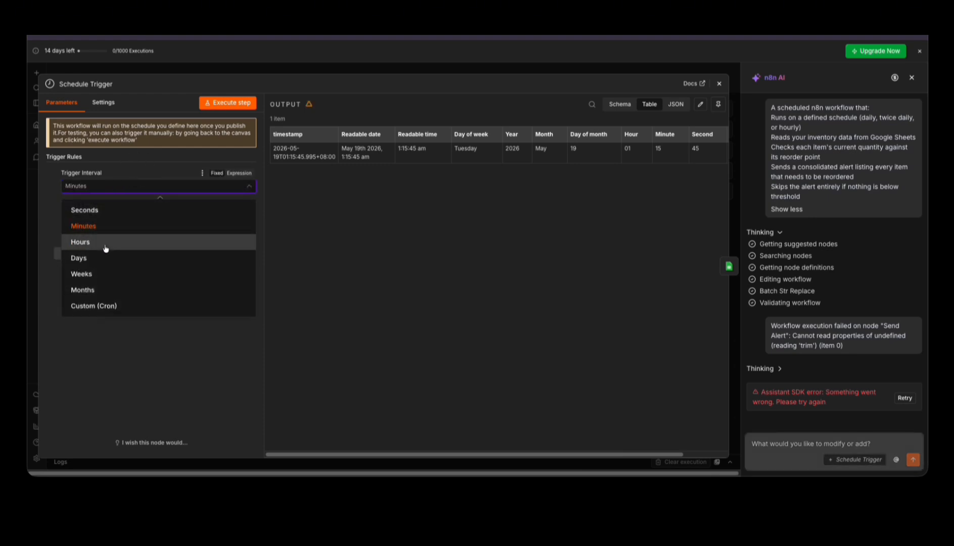
pyautogui.click(103, 241)
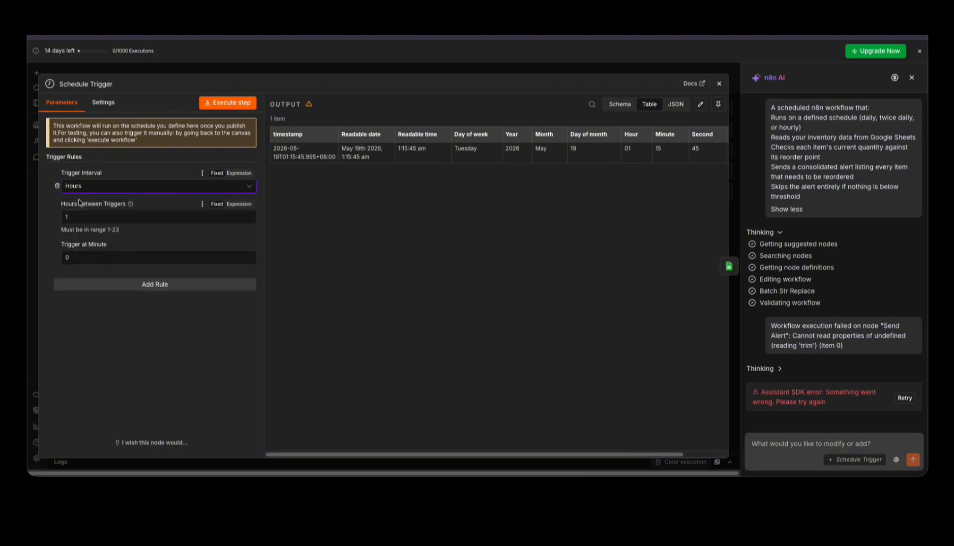
pyautogui.click(99, 188)
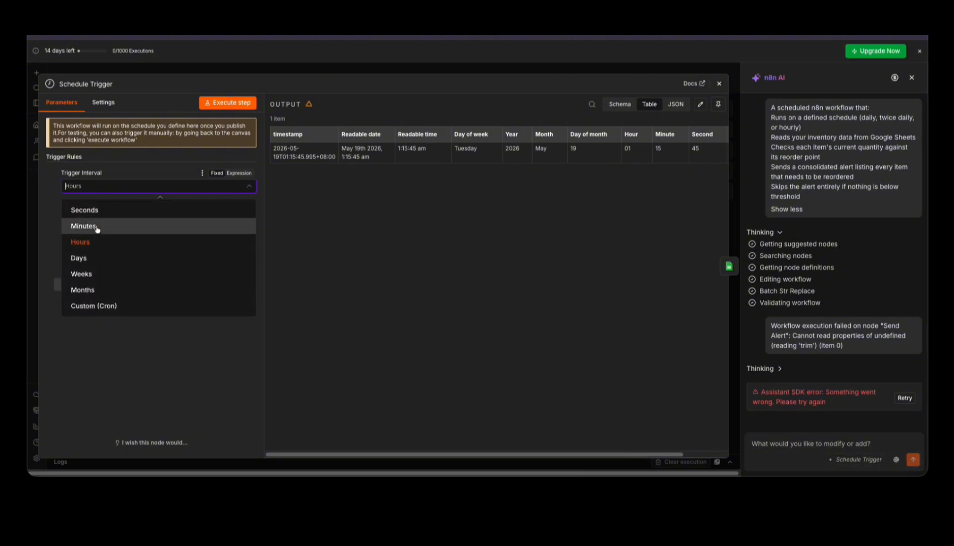
pyautogui.click(94, 257)
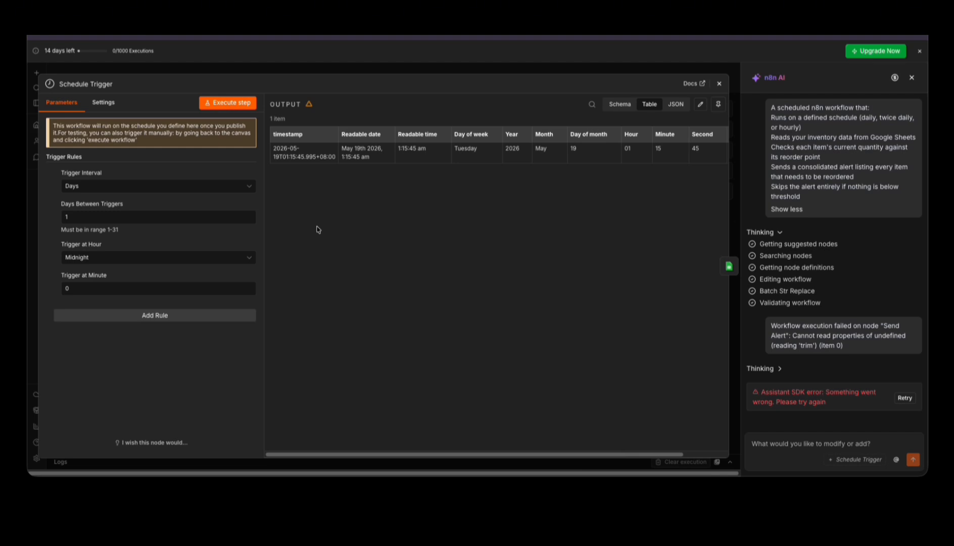
pyautogui.press('Escape')
# - Open the Read Inventory node and view the sign-in setup for a new Google Sheets credential, leaving without connecting
pyautogui.doubleClick(268, 275)
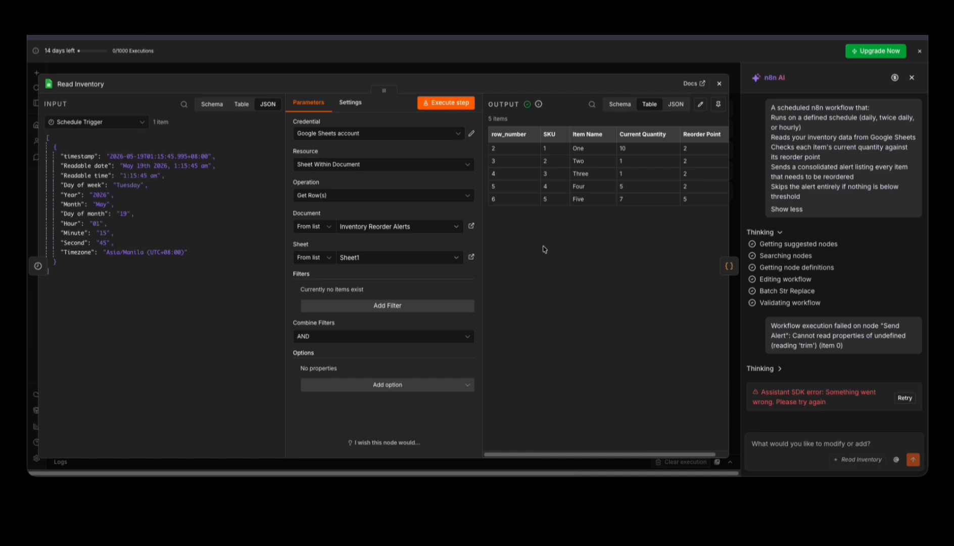
pyautogui.click(459, 137)
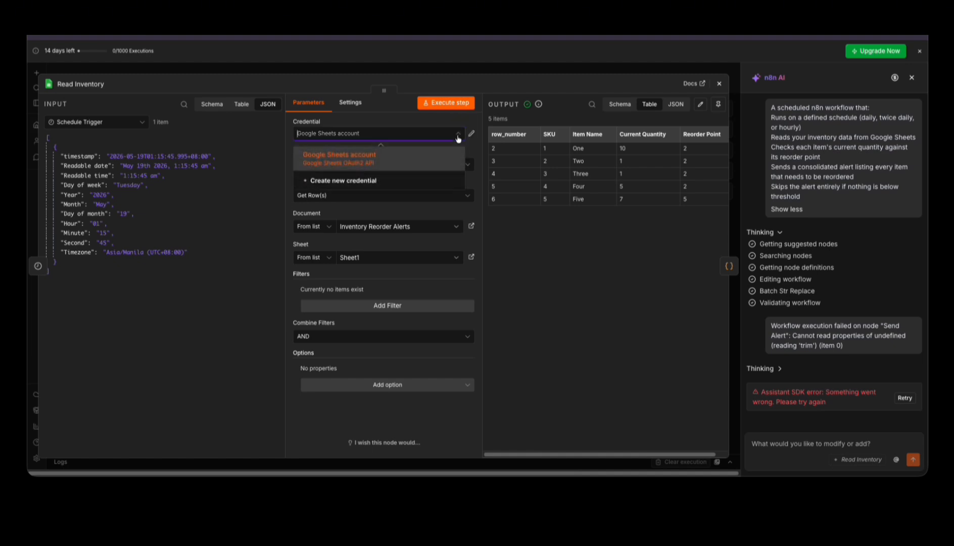
pyautogui.click(374, 178)
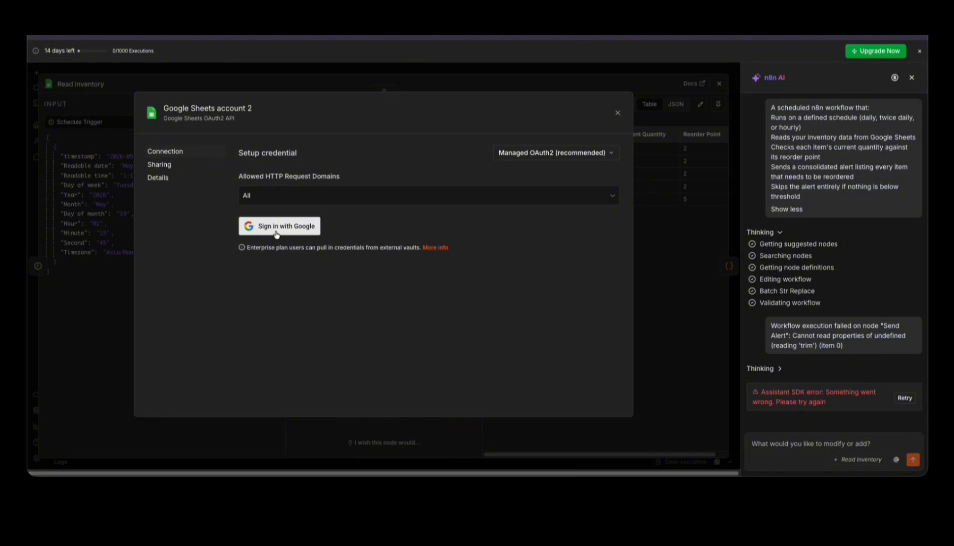
pyautogui.click(618, 113)
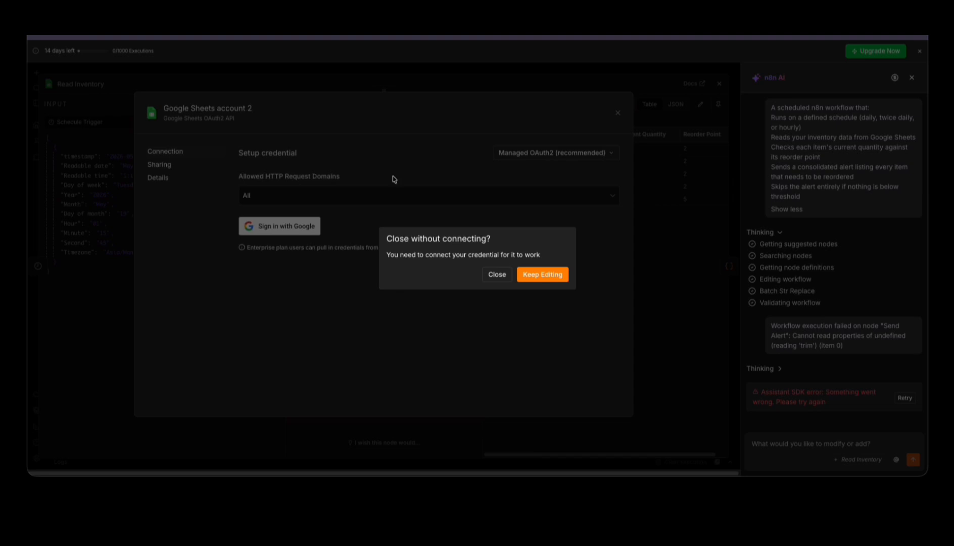
pyautogui.click(500, 276)
pyautogui.click(364, 135)
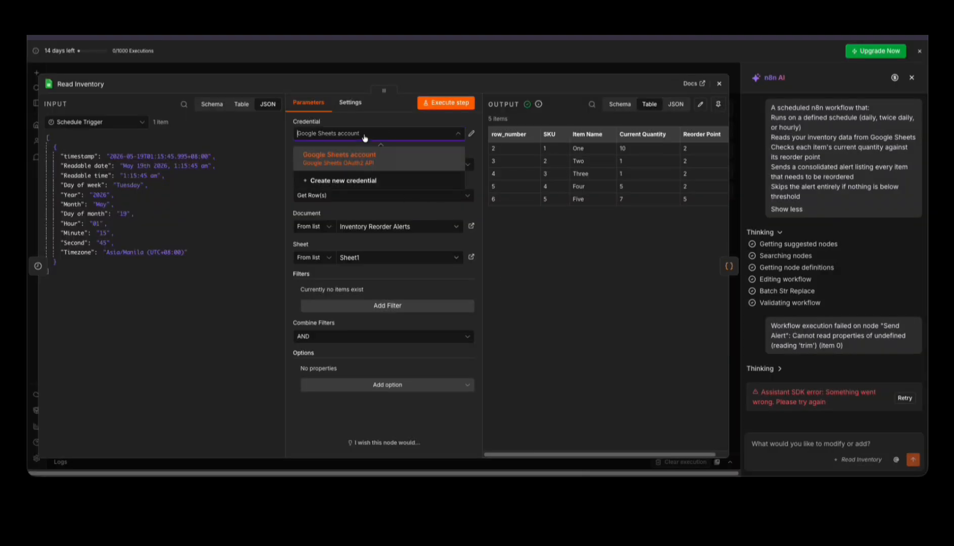
pyautogui.click(363, 135)
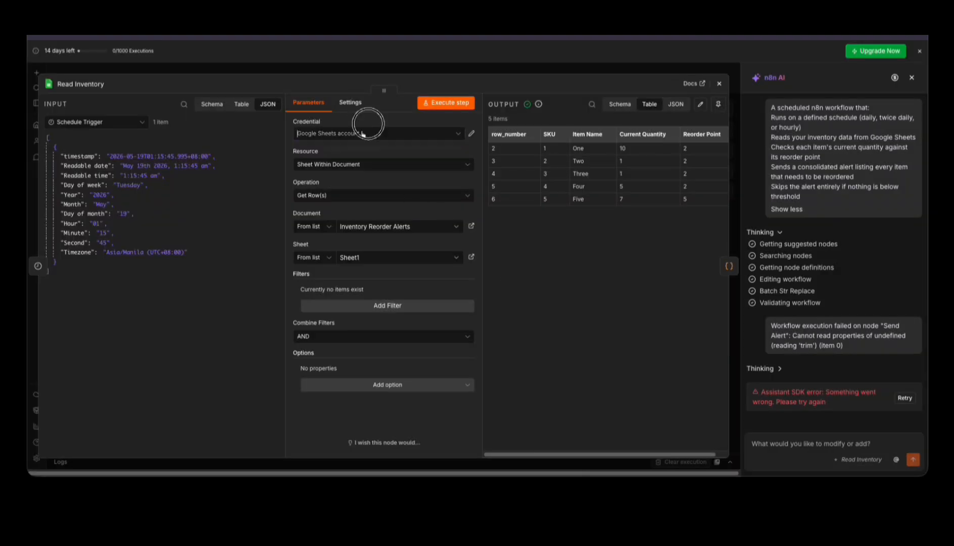
pyautogui.click(363, 133)
pyautogui.click(362, 121)
pyautogui.moveTo(306, 182)
pyautogui.mouseDown()
pyautogui.moveTo(331, 171)
pyautogui.moveTo(297, 182)
pyautogui.mouseUp()
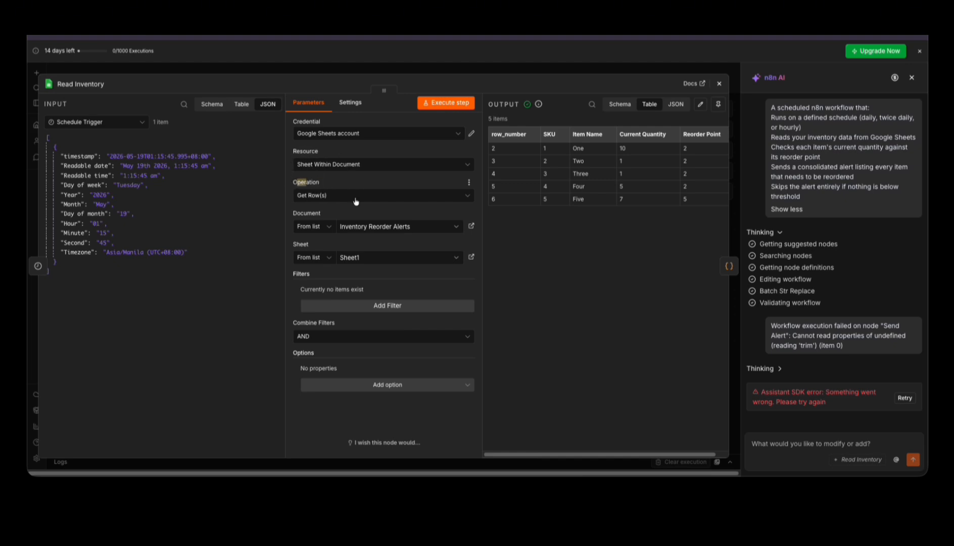
# - Search the document list for "in" and select Inventory Reorder Alerts as the document to read
pyautogui.click(317, 214)
pyautogui.click(384, 226)
pyautogui.write('in')
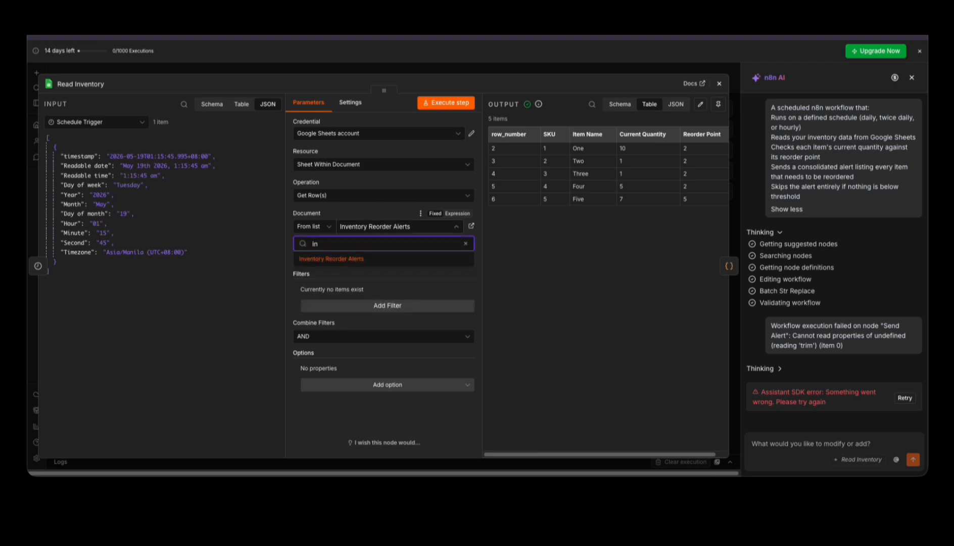
pyautogui.click(378, 258)
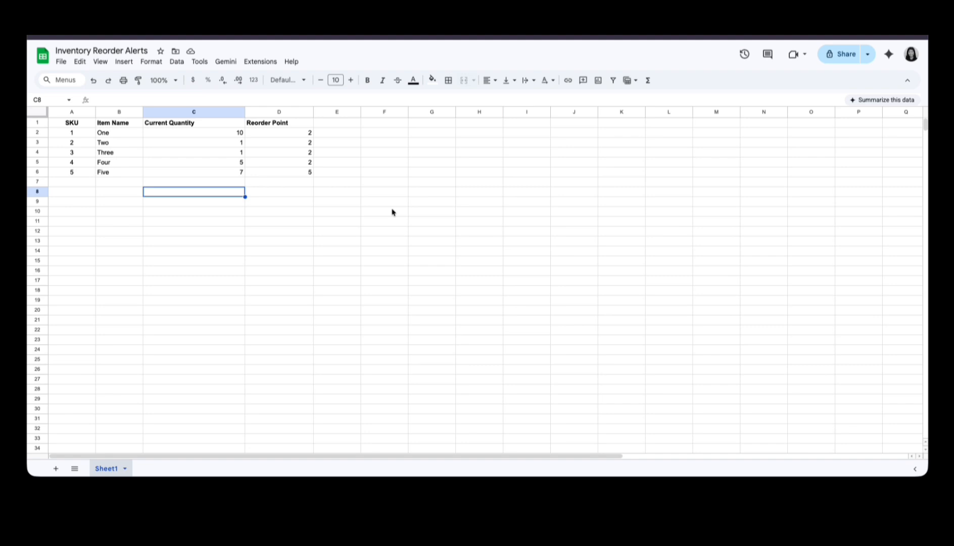
# - Switch to Google Sheets and examine the SKU, Item Name, Current Quantity and Reorder Point columns of Inventory Reorder Alerts
pyautogui.click(279, 132)
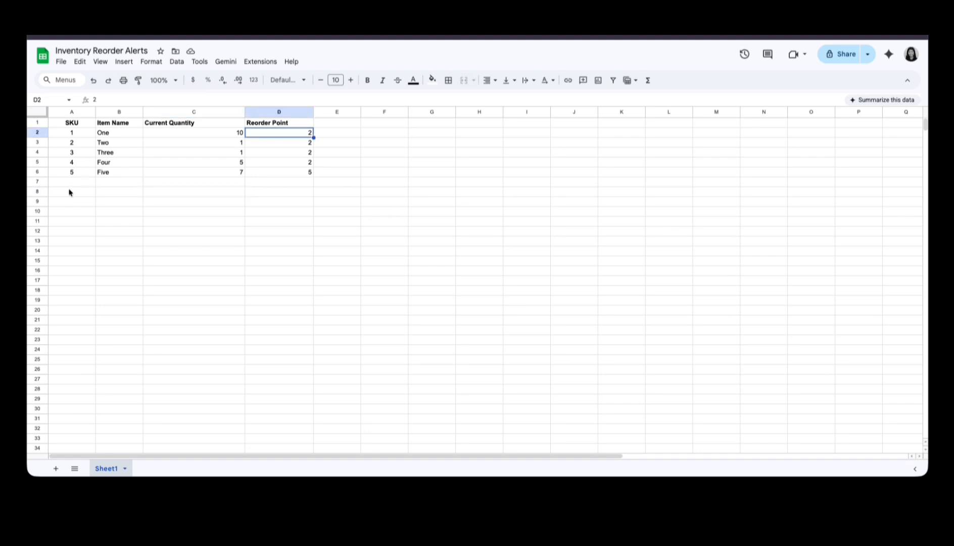
pyautogui.click(70, 192)
pyautogui.click(76, 123)
pyautogui.click(128, 127)
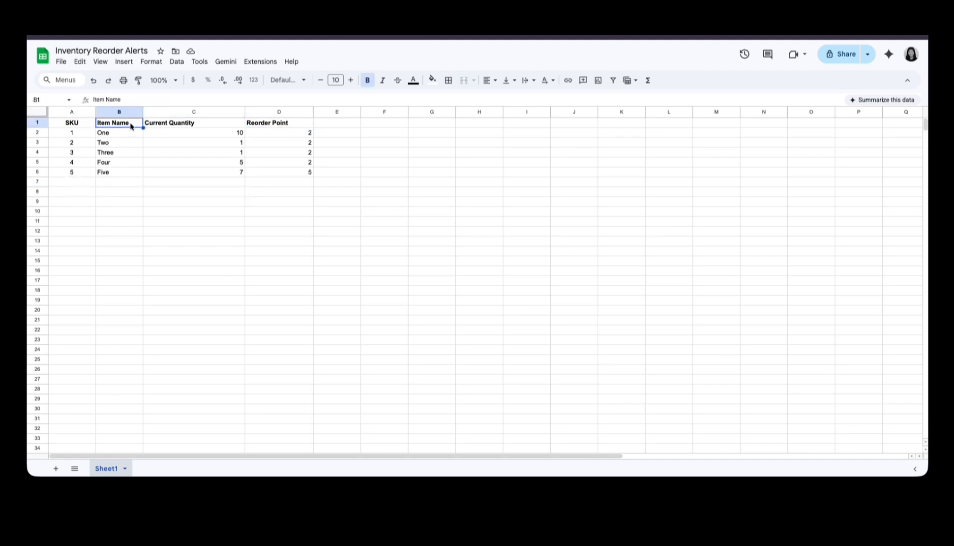
pyautogui.click(178, 127)
pyautogui.click(266, 124)
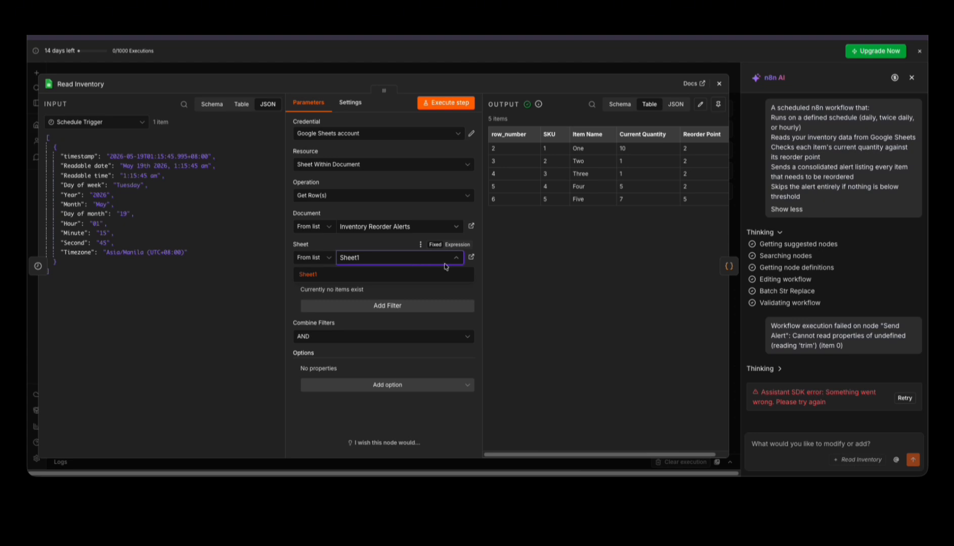
# - Switch back to n8n, check the sheet selection in the Read Inventory node and return to the workflow canvas
pyautogui.click(544, 260)
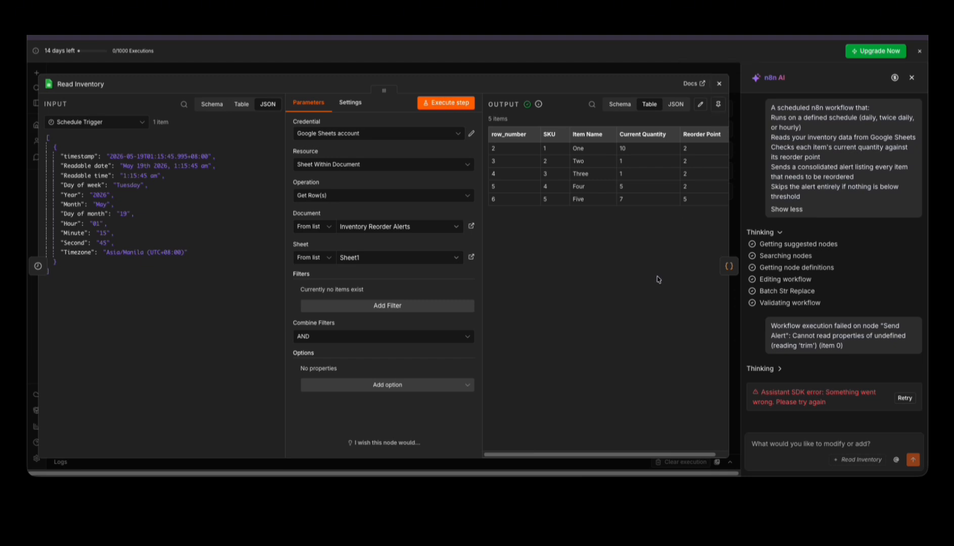
pyautogui.click(731, 135)
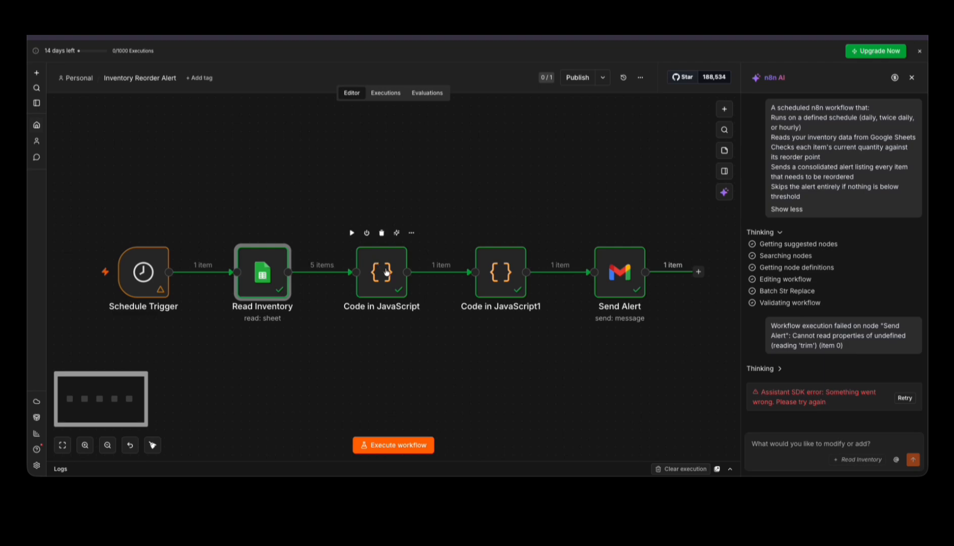
pyautogui.click(451, 343)
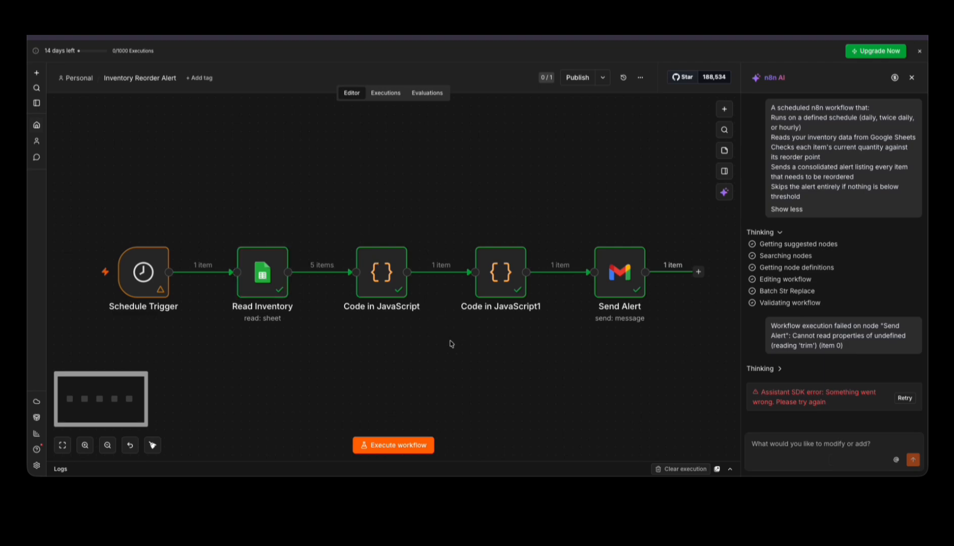
# - Examine how the first Code in JavaScript node filters items using the Current Quantity and Reorder Point fields
pyautogui.doubleClick(381, 275)
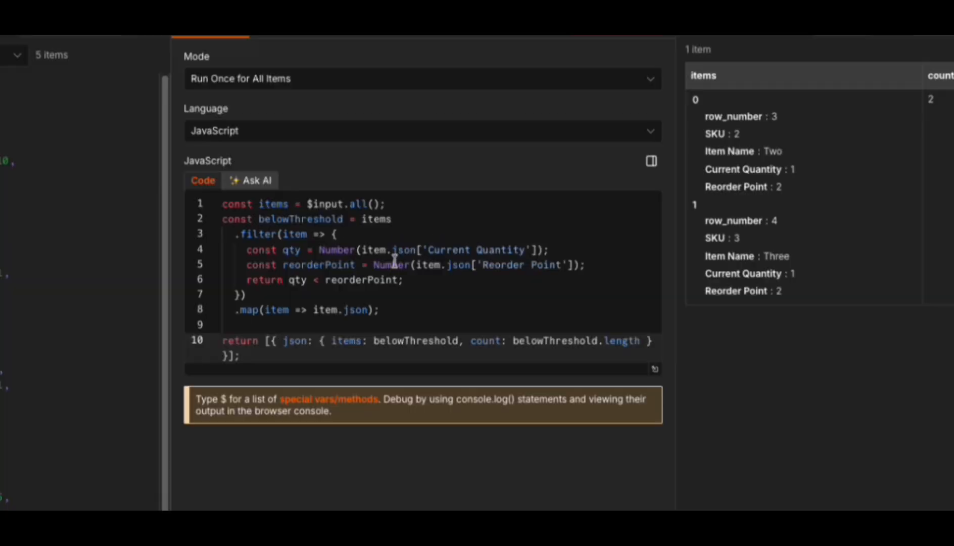
pyautogui.click(374, 255)
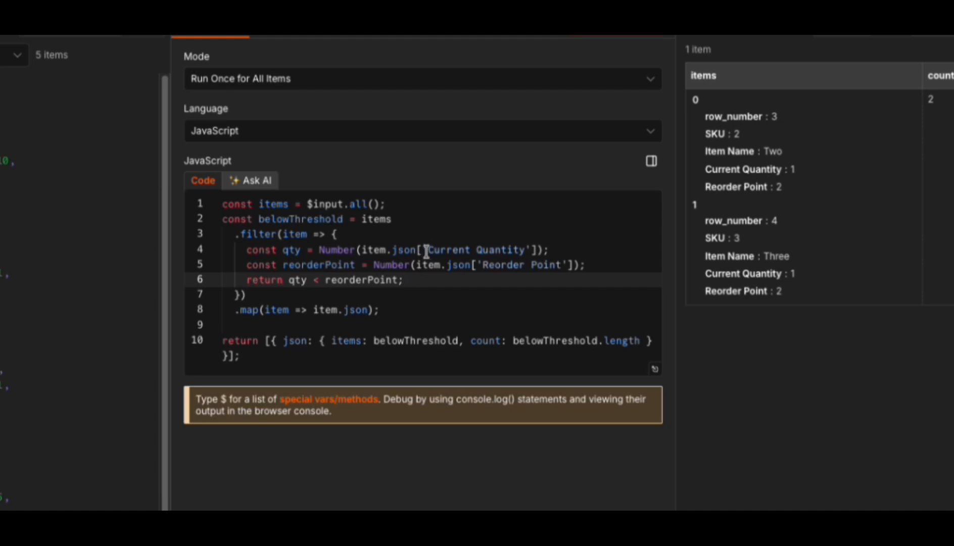
pyautogui.click(438, 234)
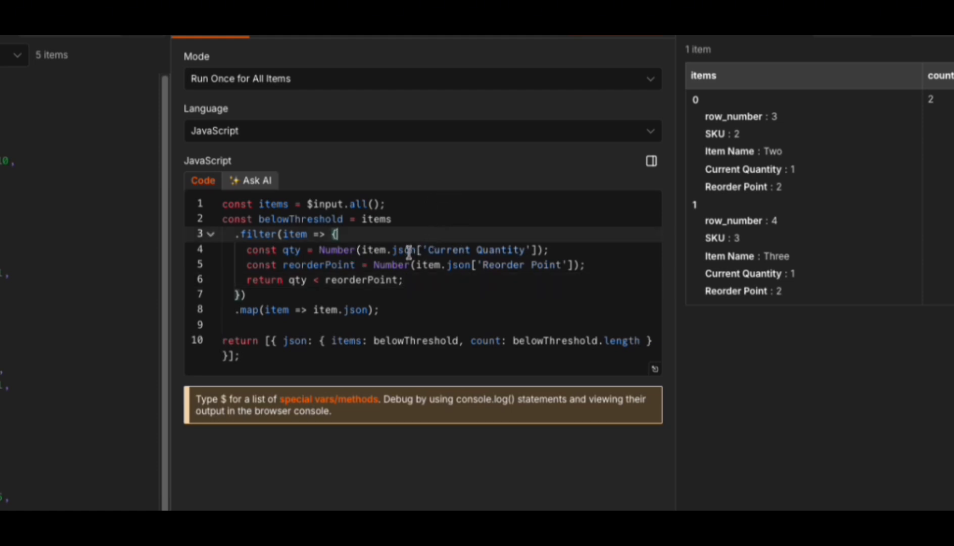
pyautogui.moveTo(427, 250); pyautogui.dragTo(526, 248)
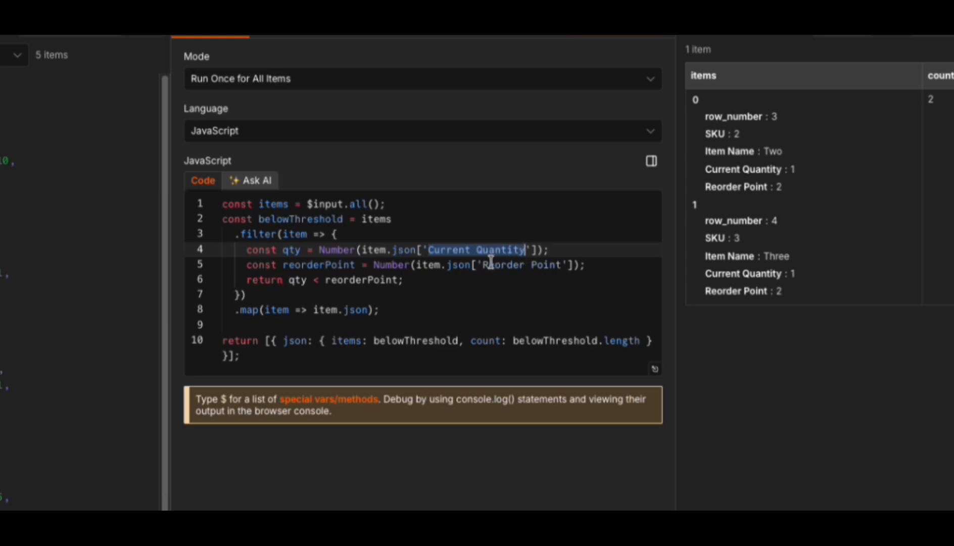
pyautogui.click(393, 267)
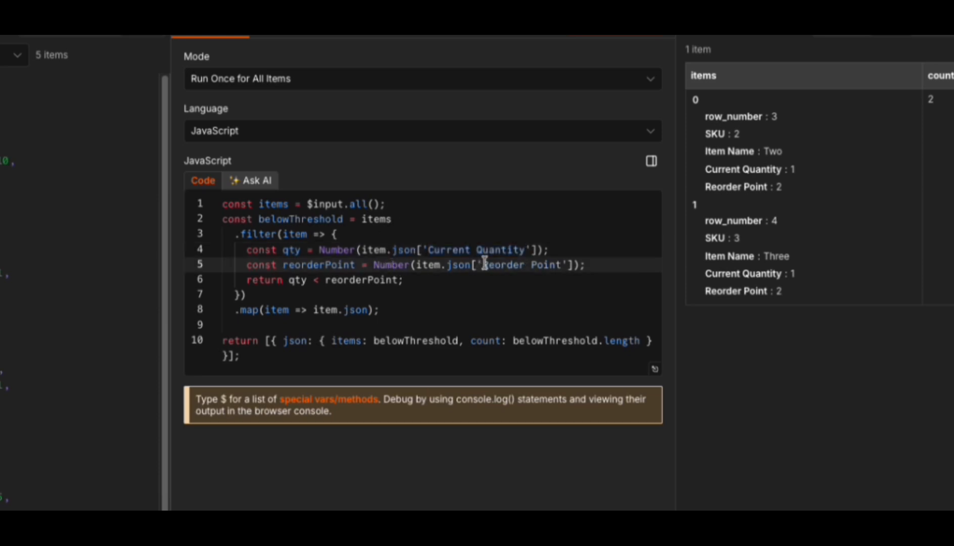
pyautogui.moveTo(484, 264); pyautogui.dragTo(565, 264)
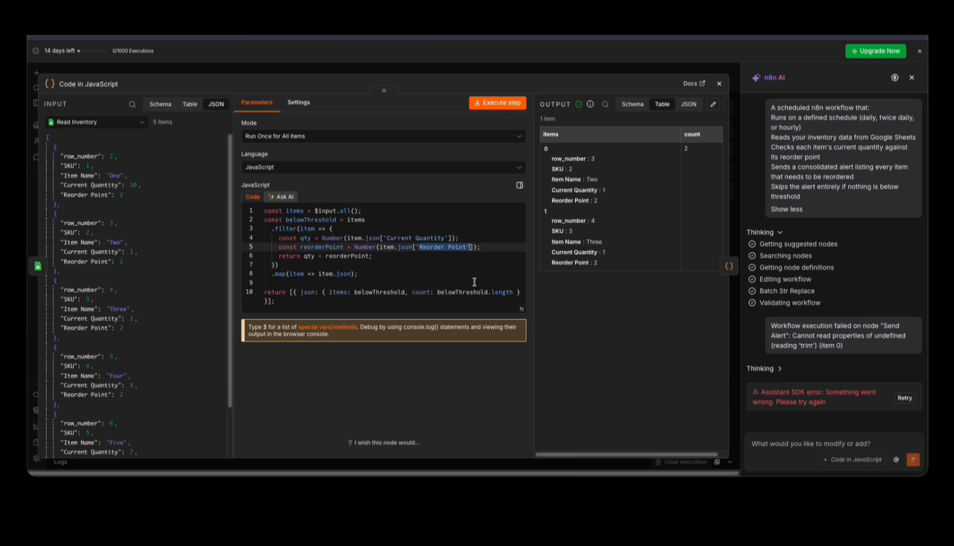
pyautogui.click(455, 237)
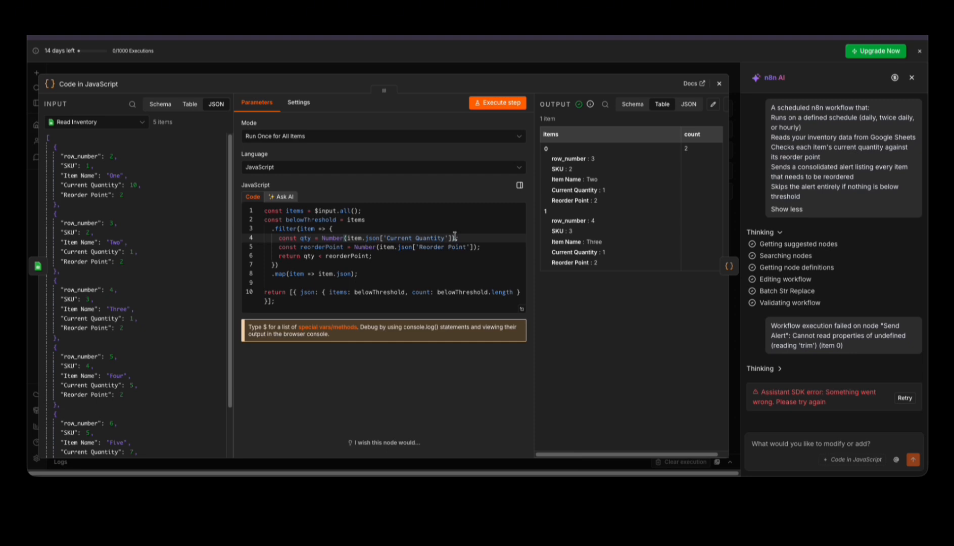
pyautogui.press('Escape')
# - Open the Code in JavaScript1 node and examine how each alert line combines Item Name, SKU, Current Quantity and Reorder Point
pyautogui.doubleClick(500, 273)
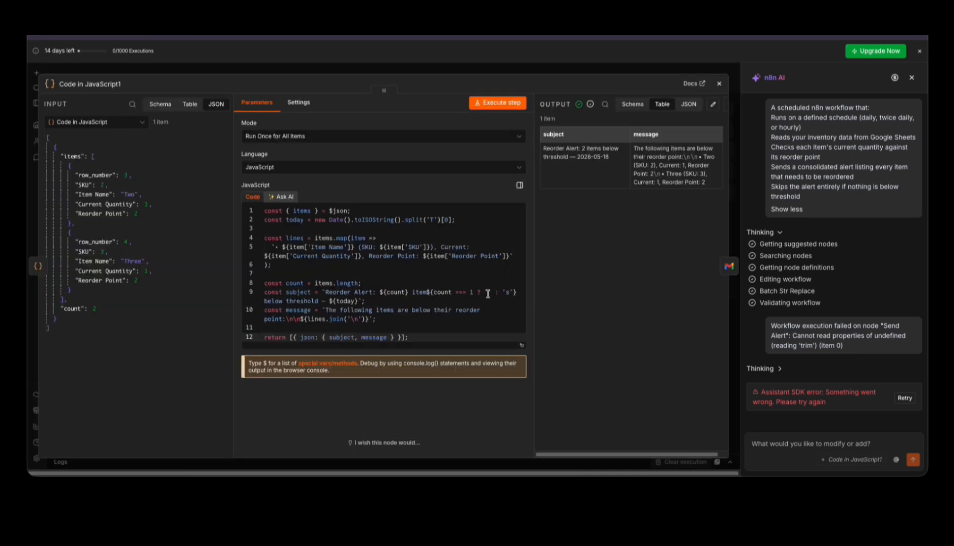
pyautogui.click(424, 267)
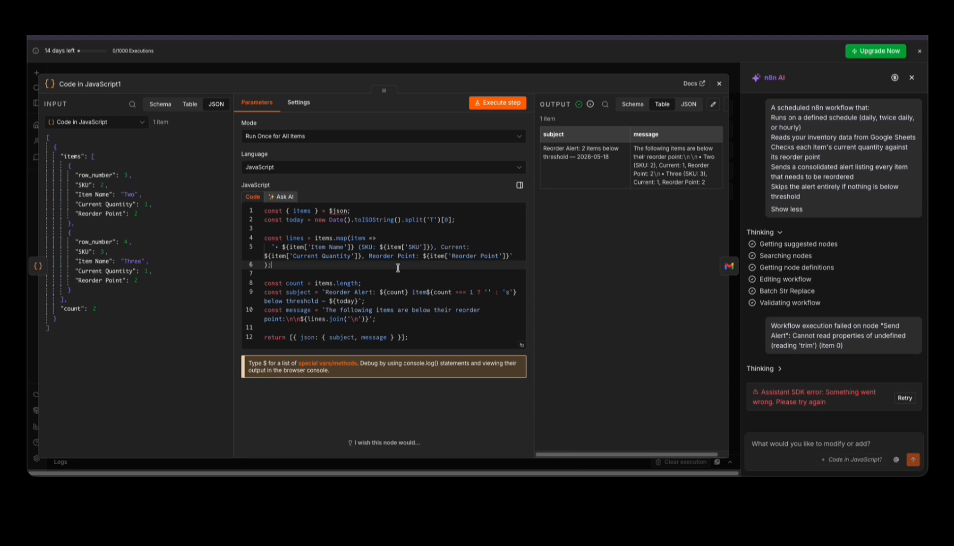
pyautogui.moveTo(312, 247); pyautogui.dragTo(347, 246)
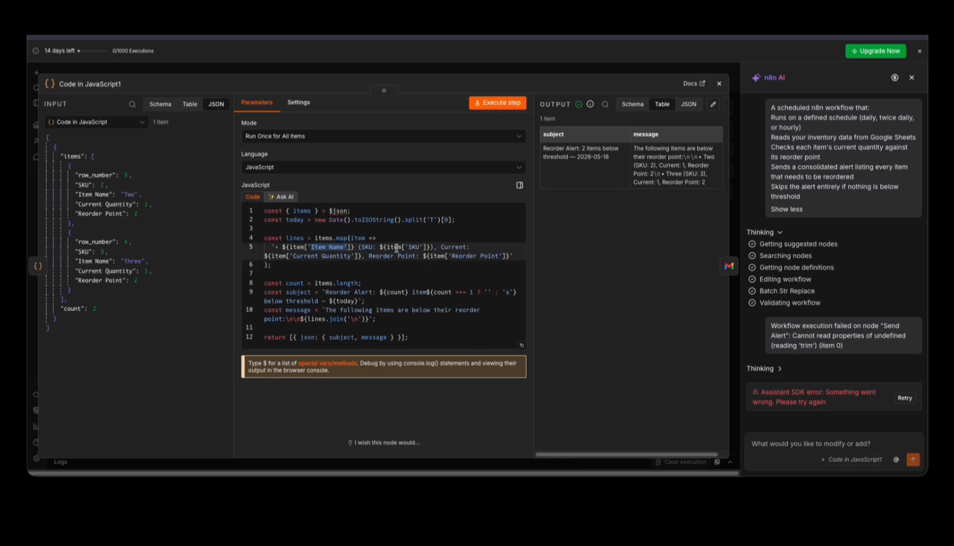
pyautogui.doubleClick(414, 247)
pyautogui.click(336, 263)
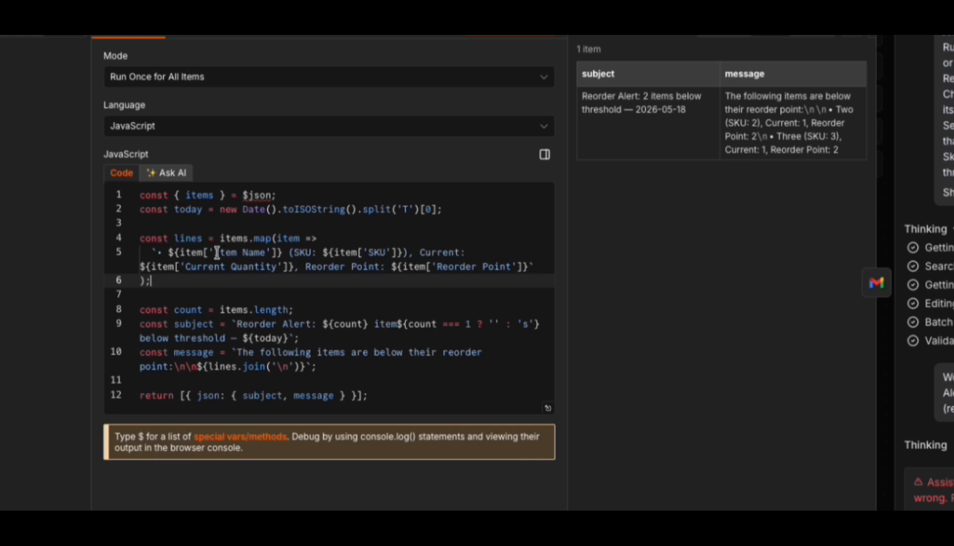
pyautogui.moveTo(312, 247); pyautogui.dragTo(342, 246)
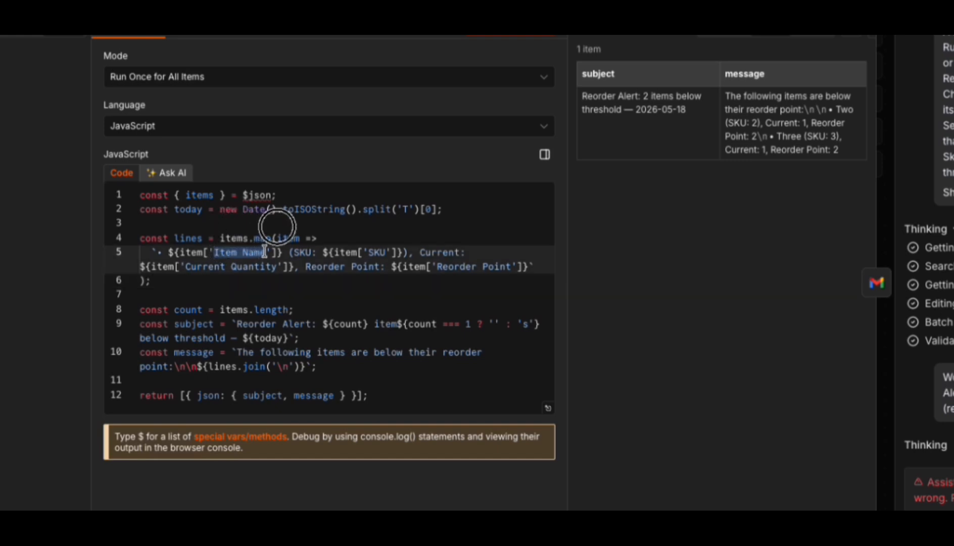
pyautogui.doubleClick(377, 252)
pyautogui.click(190, 266)
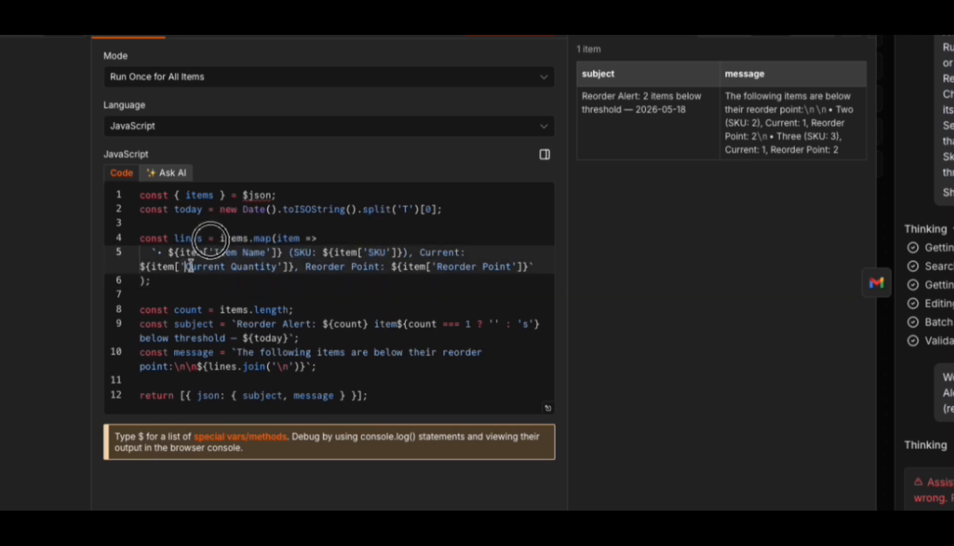
pyautogui.moveTo(190, 266); pyautogui.dragTo(276, 267)
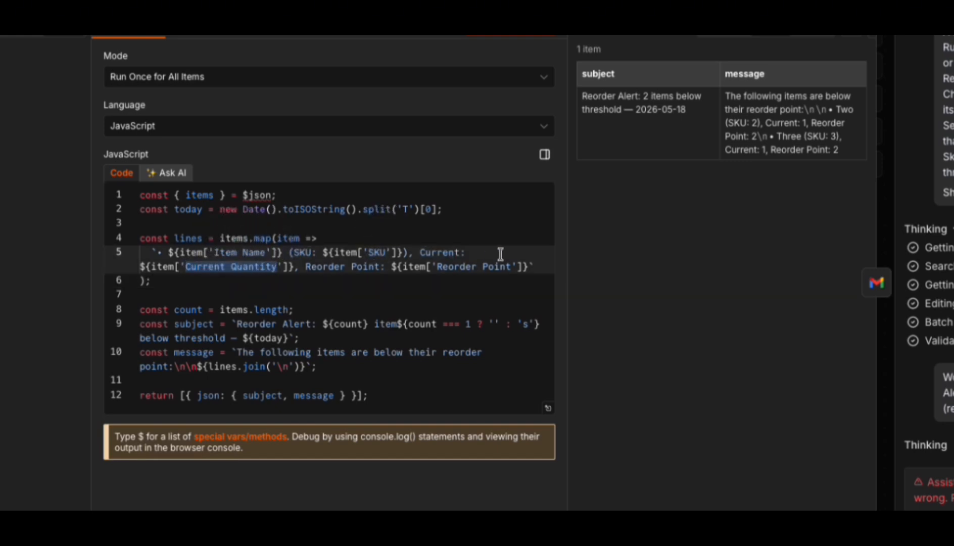
pyautogui.moveTo(439, 267); pyautogui.dragTo(510, 268)
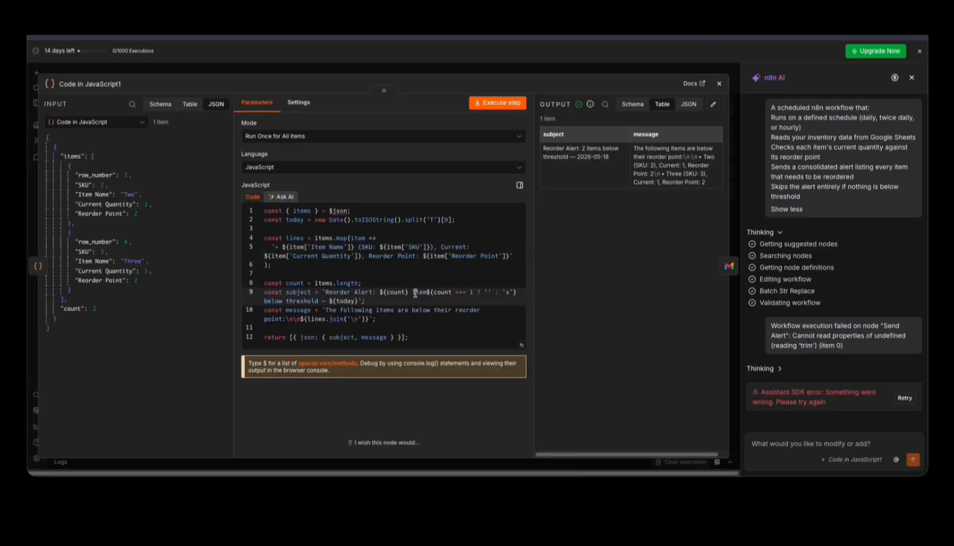
pyautogui.click(410, 266)
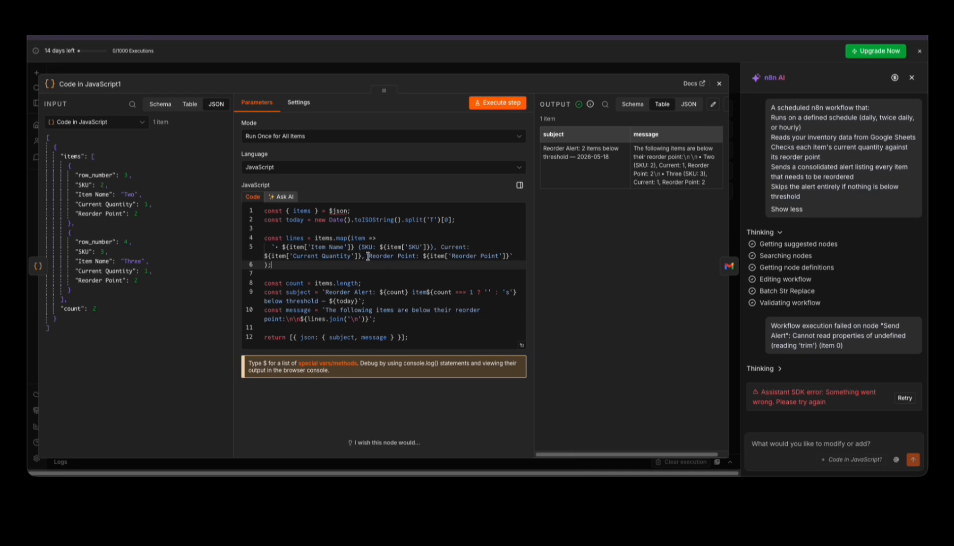
pyautogui.moveTo(369, 256); pyautogui.dragTo(464, 262)
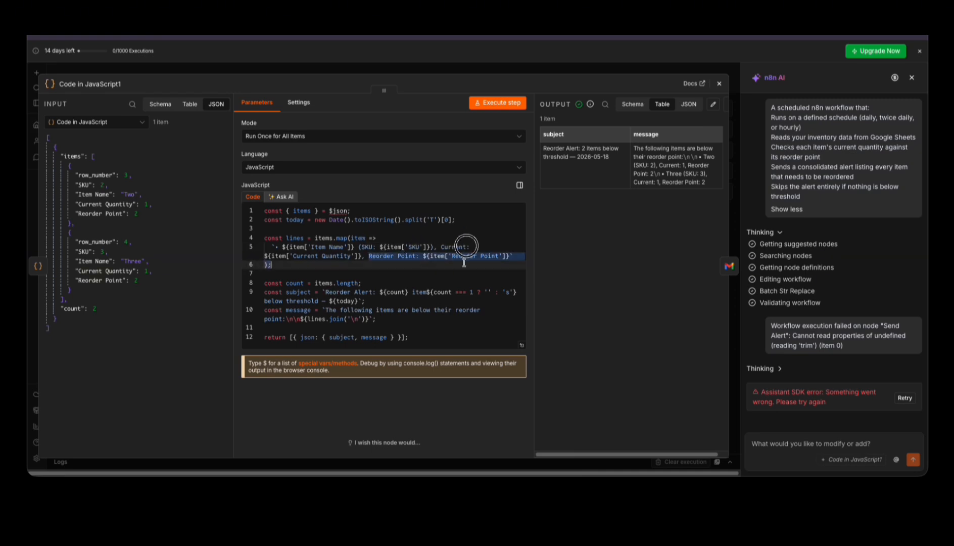
pyautogui.click(401, 275)
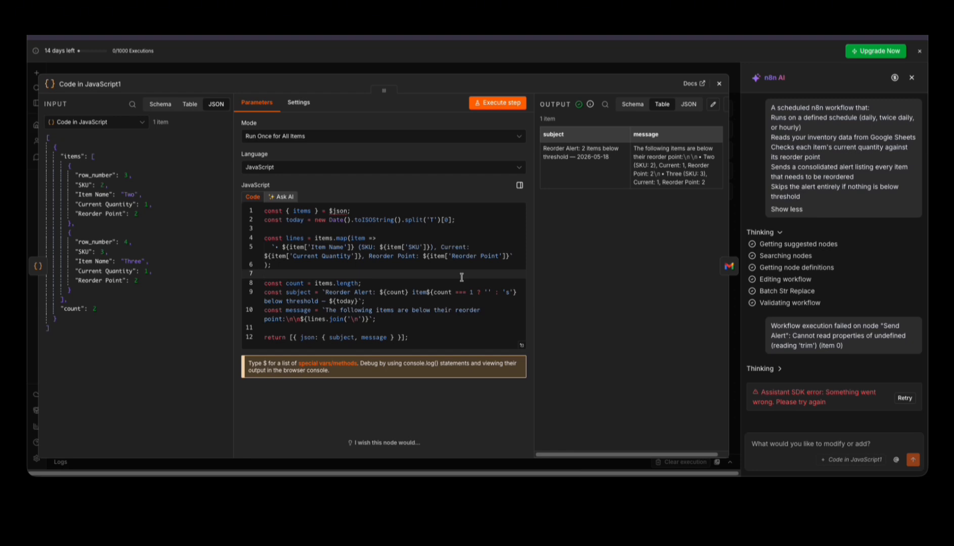
# - Examine the return statement of Code in JavaScript1 that passes on the subject and message
pyautogui.click(424, 335)
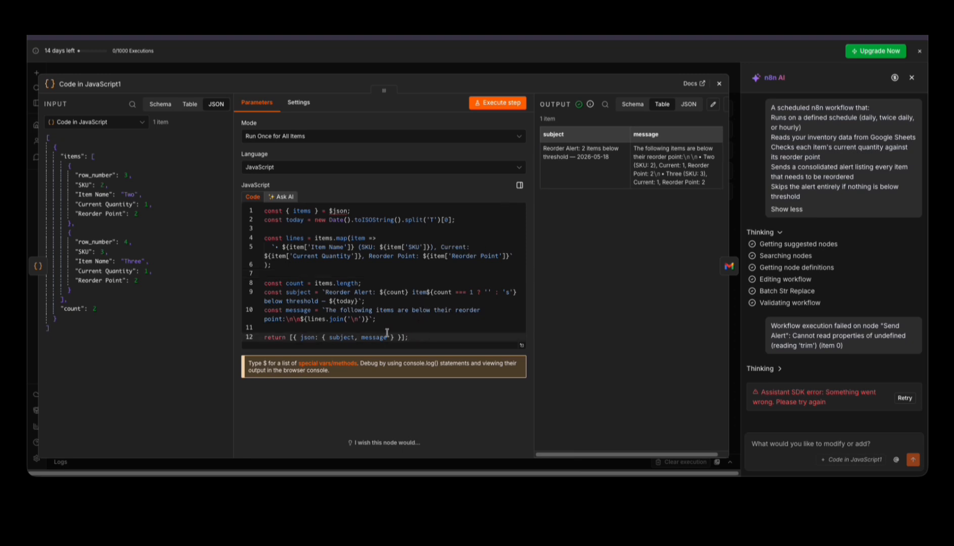
pyautogui.click(354, 337)
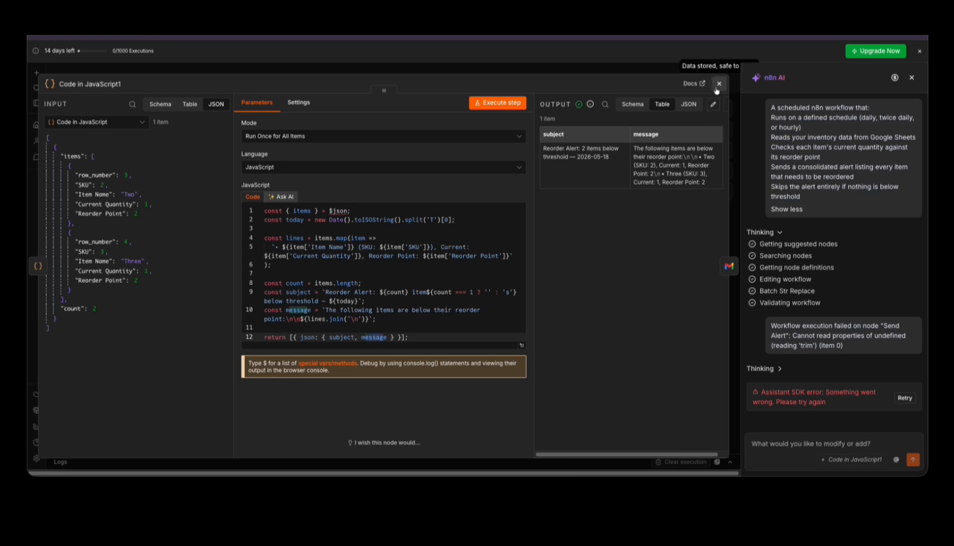
pyautogui.moveTo(386, 337); pyautogui.dragTo(359, 338)
pyautogui.click(360, 337)
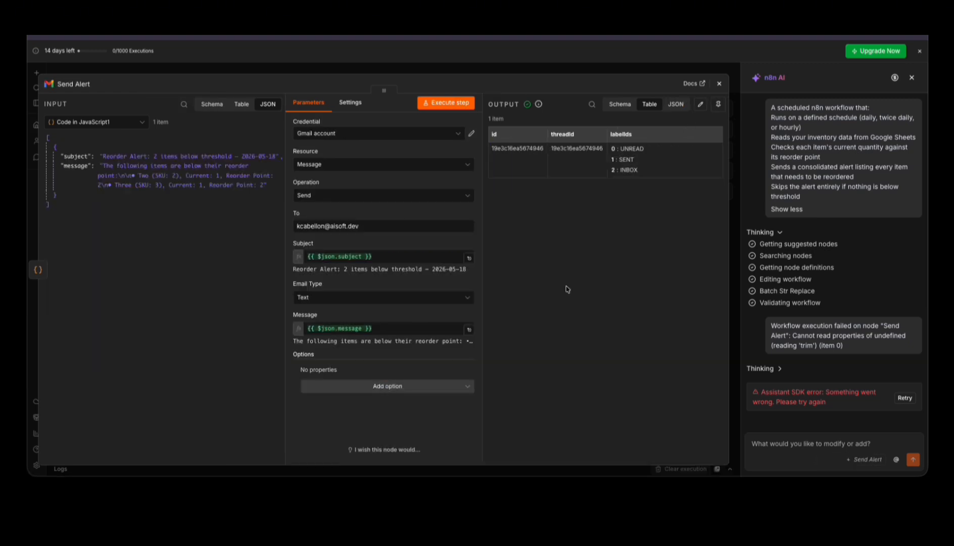
# - Check the Gmail credential options of the Send Alert node, including the setup for a new credential, and keep Gmail account
pyautogui.click(389, 138)
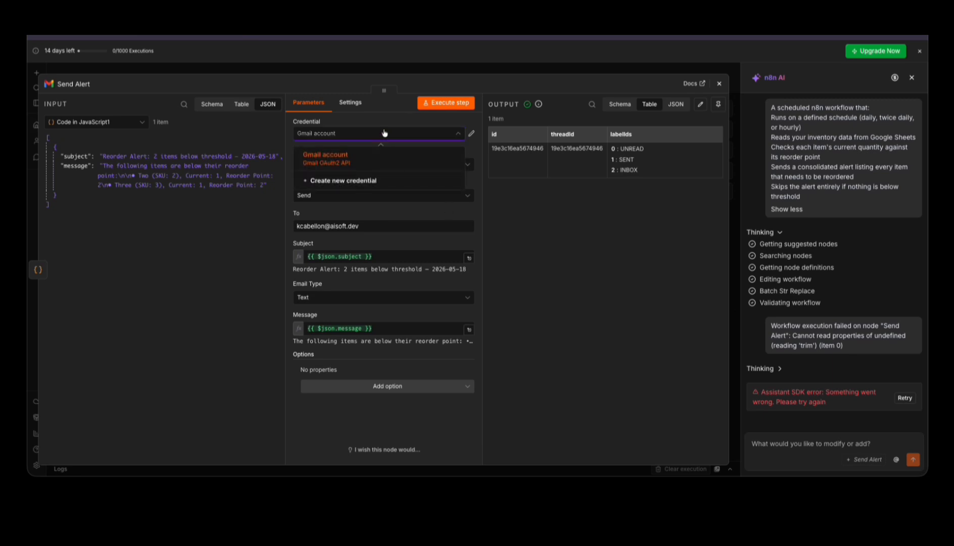
pyautogui.click(380, 181)
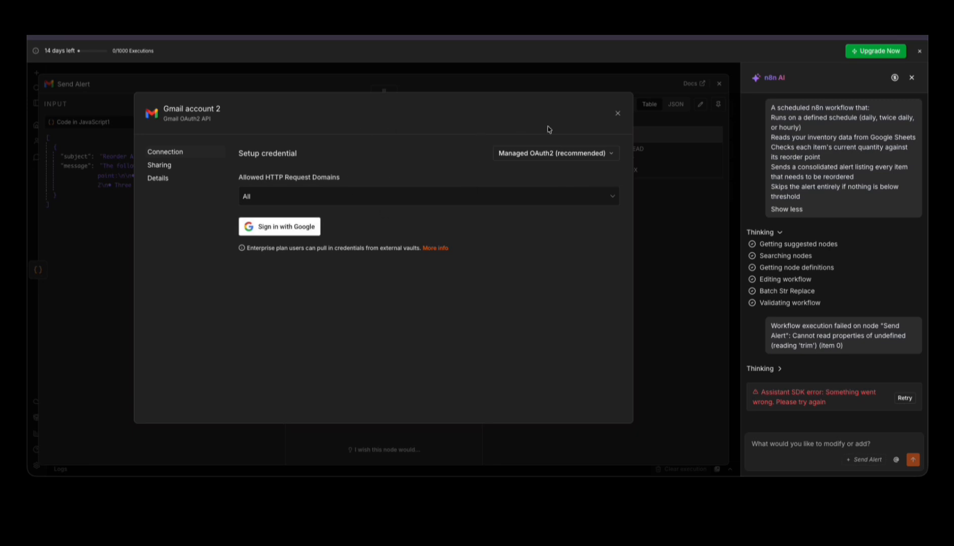
pyautogui.click(619, 117)
pyautogui.click(500, 273)
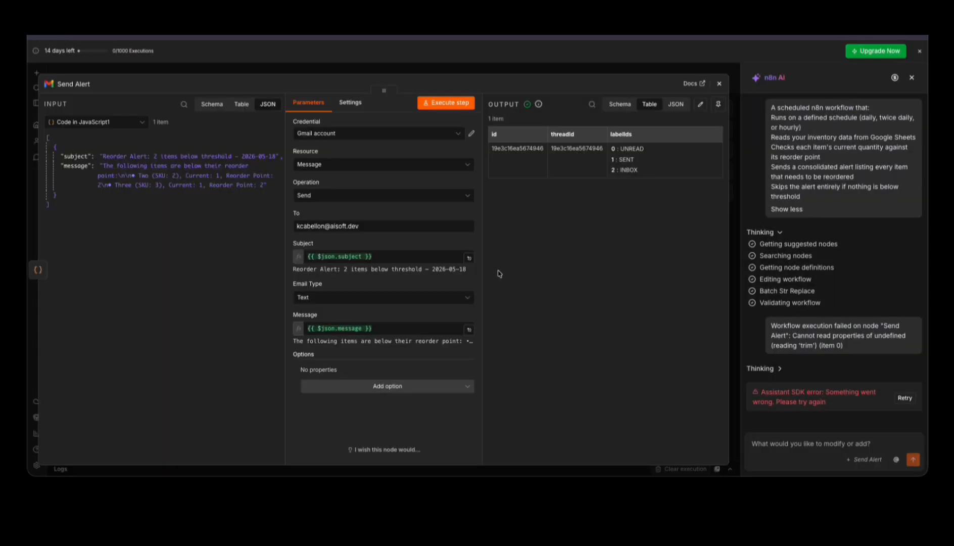
pyautogui.click(417, 133)
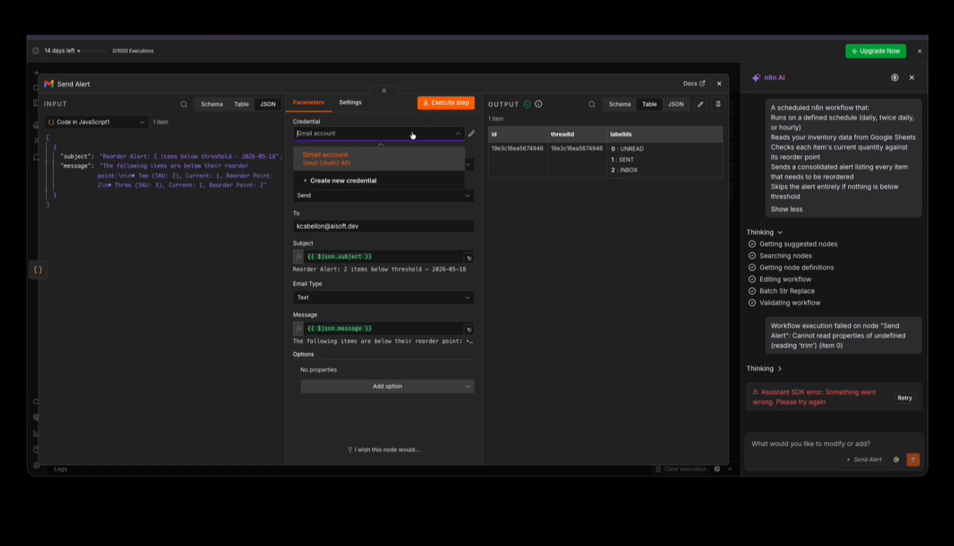
pyautogui.click(401, 109)
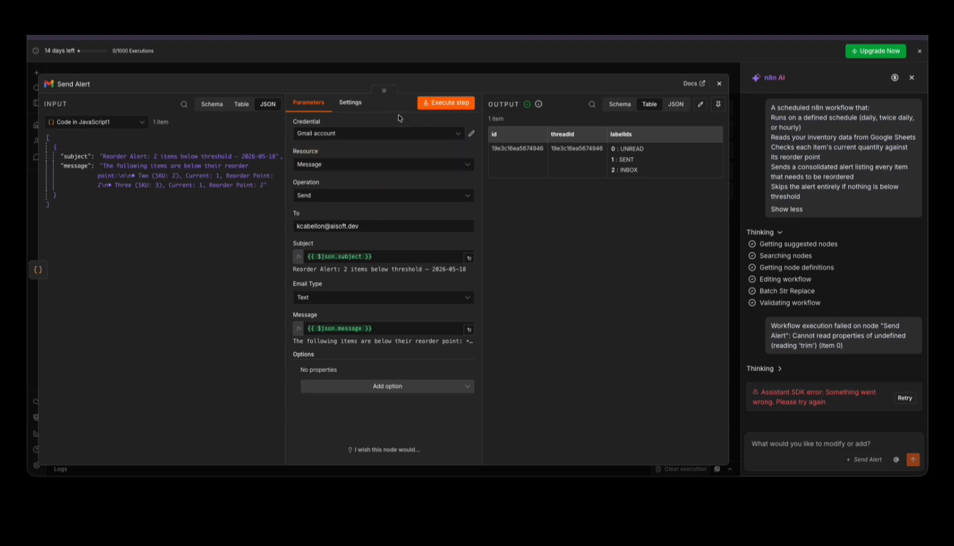
# - Review the available Resource and Operation options of the Send Alert node, keeping Message and Send
pyautogui.click(382, 166)
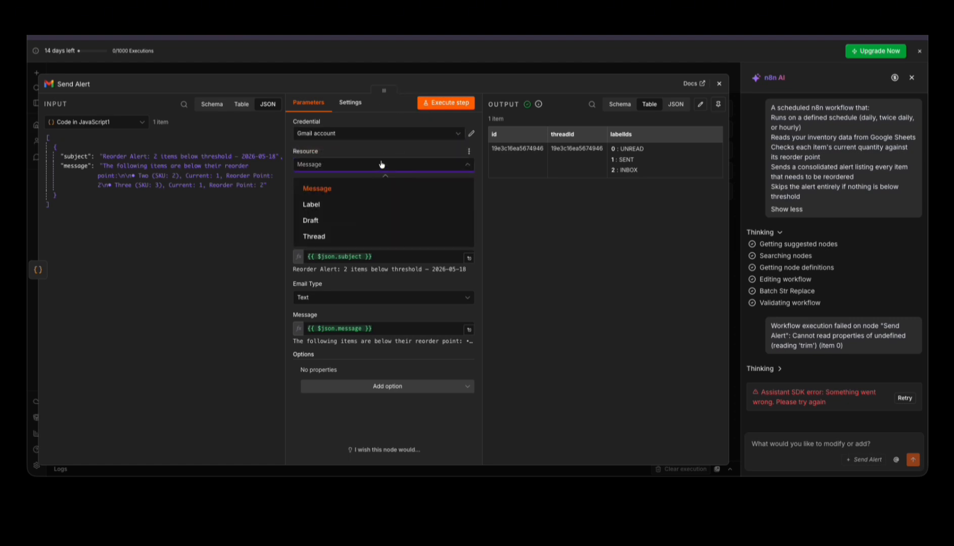
pyautogui.click(380, 155)
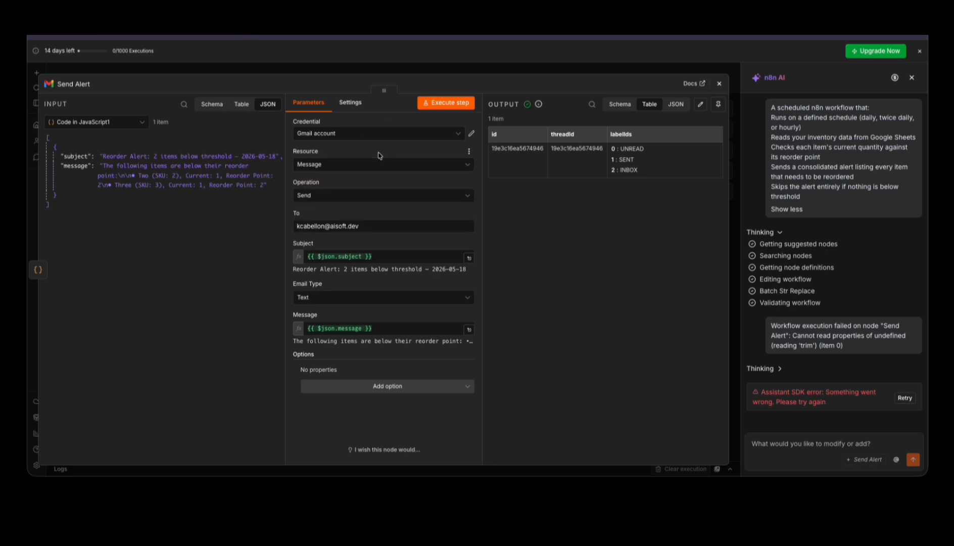
pyautogui.click(364, 199)
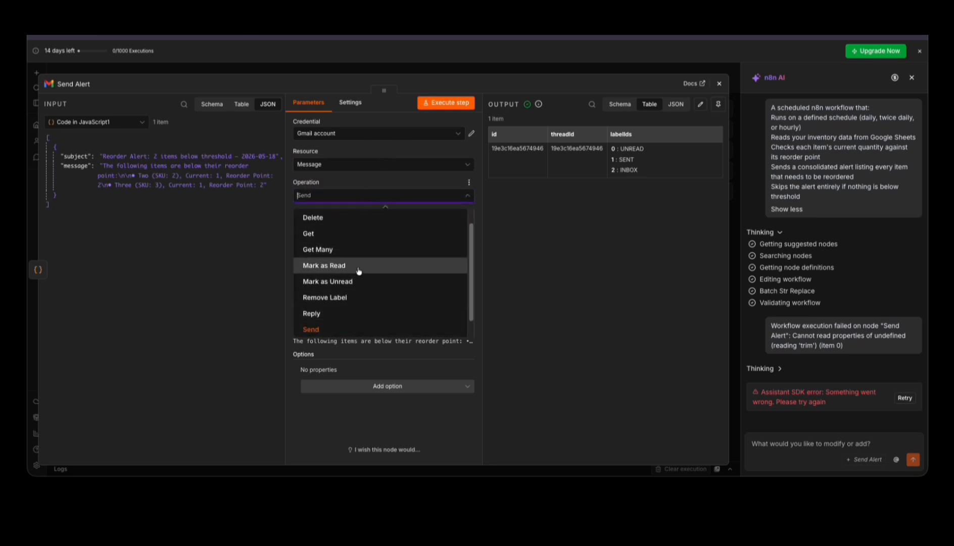
pyautogui.scroll(1, 358, 266)
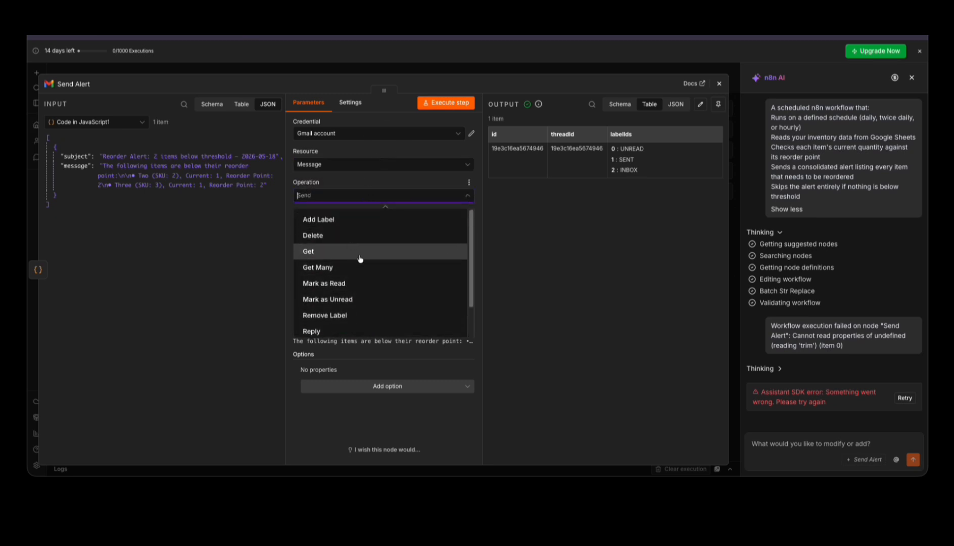
pyautogui.scroll(-3, 358, 270)
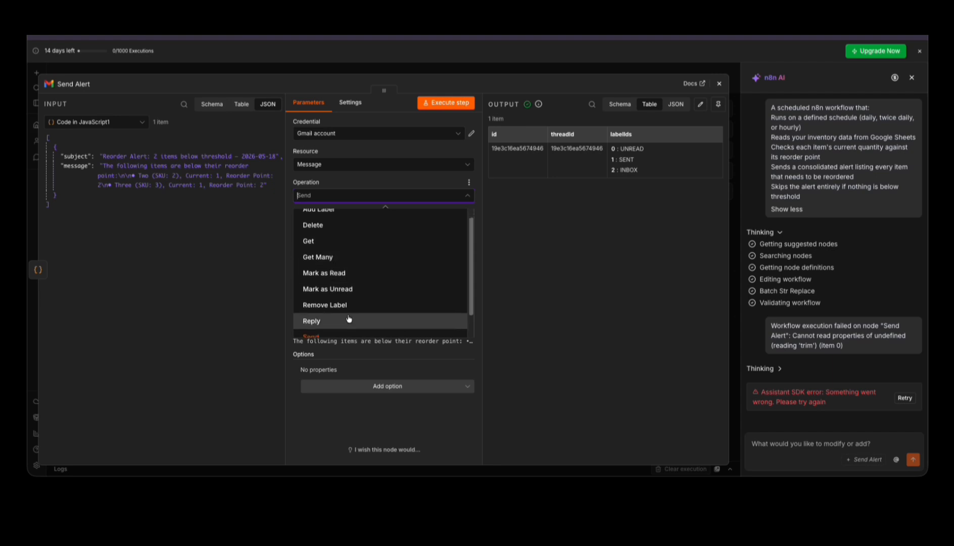
pyautogui.click(347, 310)
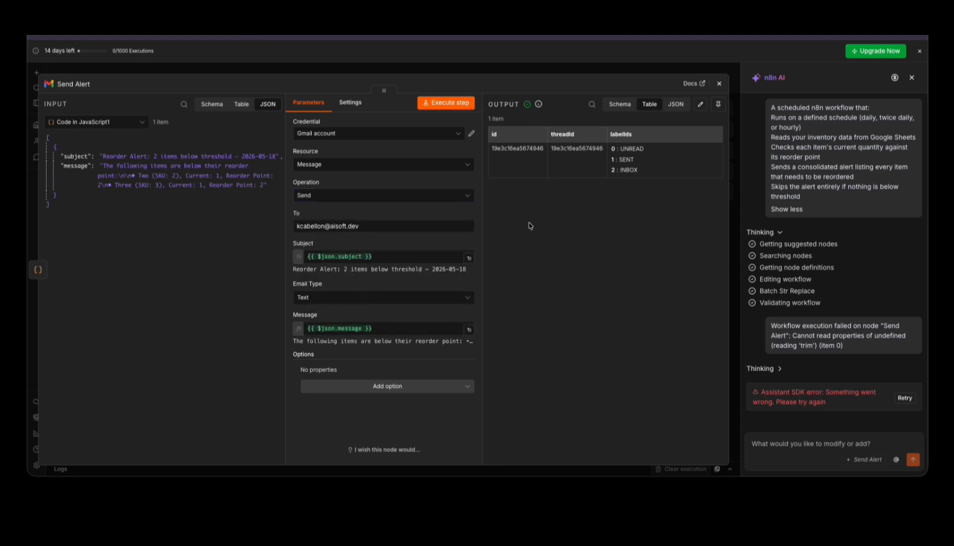
# - Try appending a comma after the recipient's e-mail address in the Send Alert node
pyautogui.click(371, 226)
pyautogui.write(',')
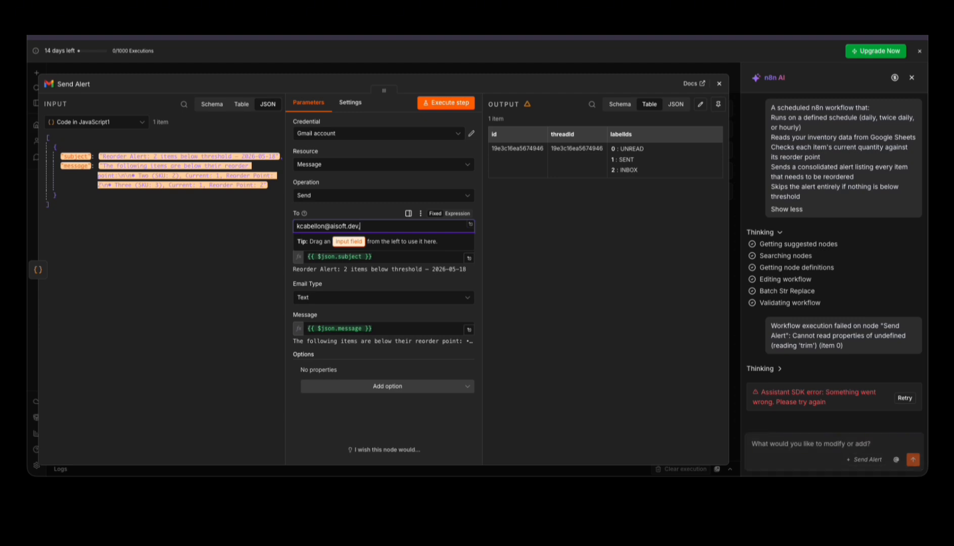
pyautogui.click(535, 243)
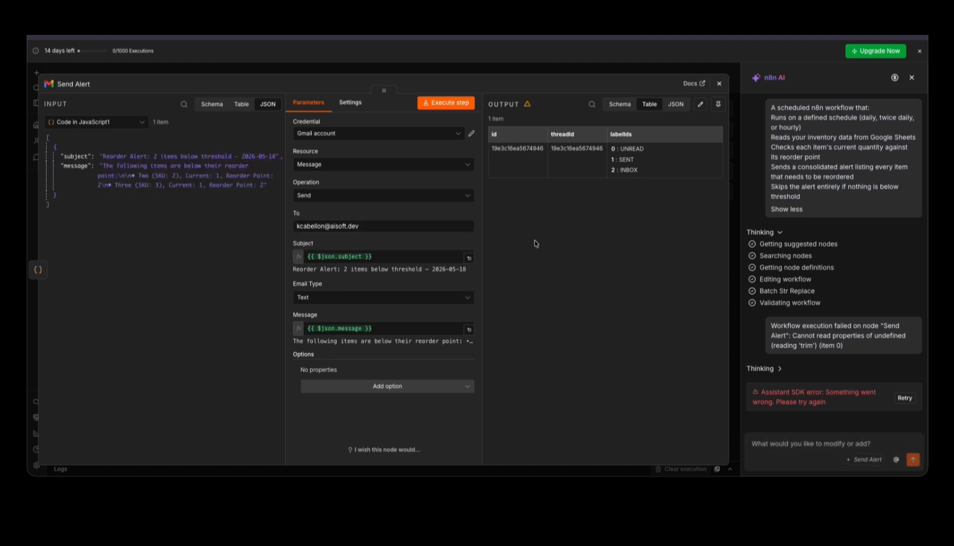
# - Examine the resolved Subject and Message expressions of the Send Alert node and return to the workflow canvas
pyautogui.click(353, 256)
pyautogui.click(251, 263)
pyautogui.click(357, 256)
pyautogui.click(343, 329)
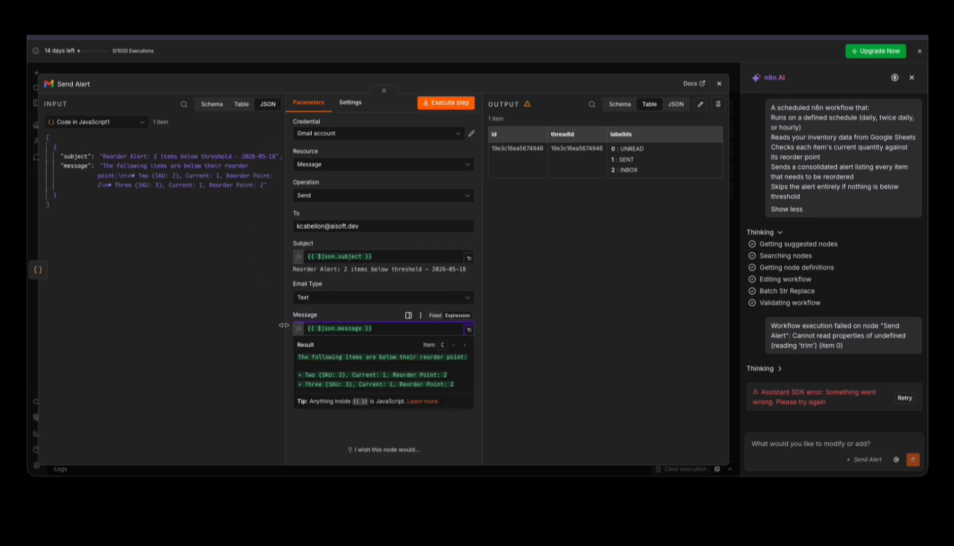
pyautogui.click(532, 312)
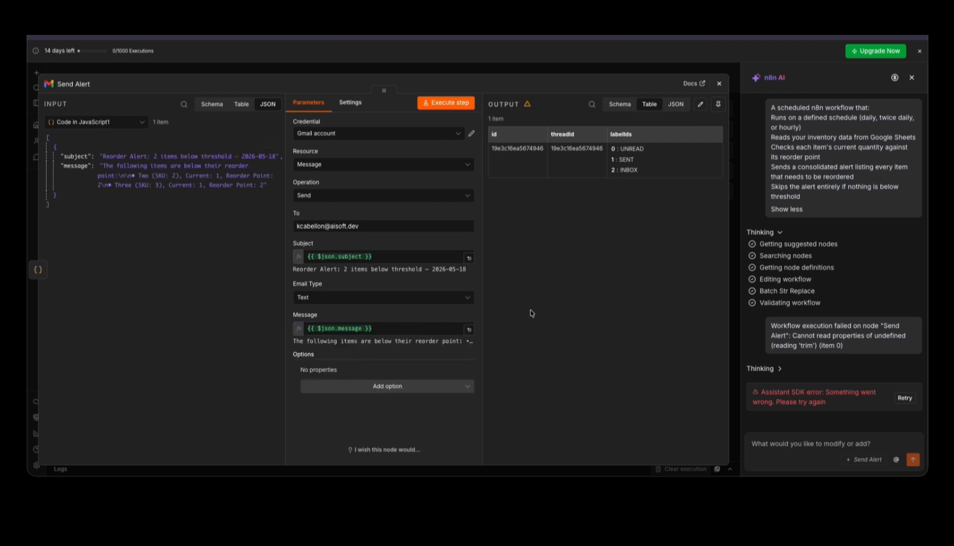
pyautogui.click(354, 257)
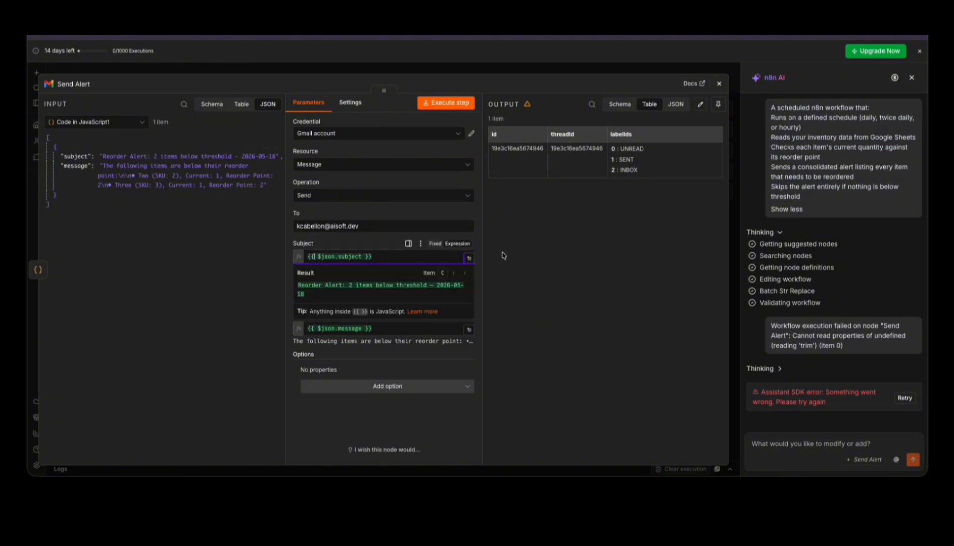
pyautogui.click(521, 251)
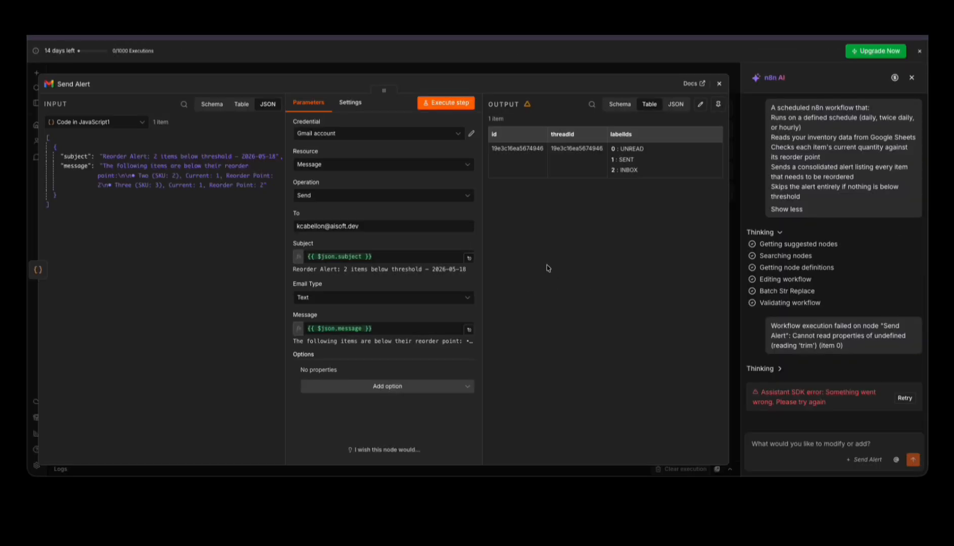
pyautogui.click(719, 83)
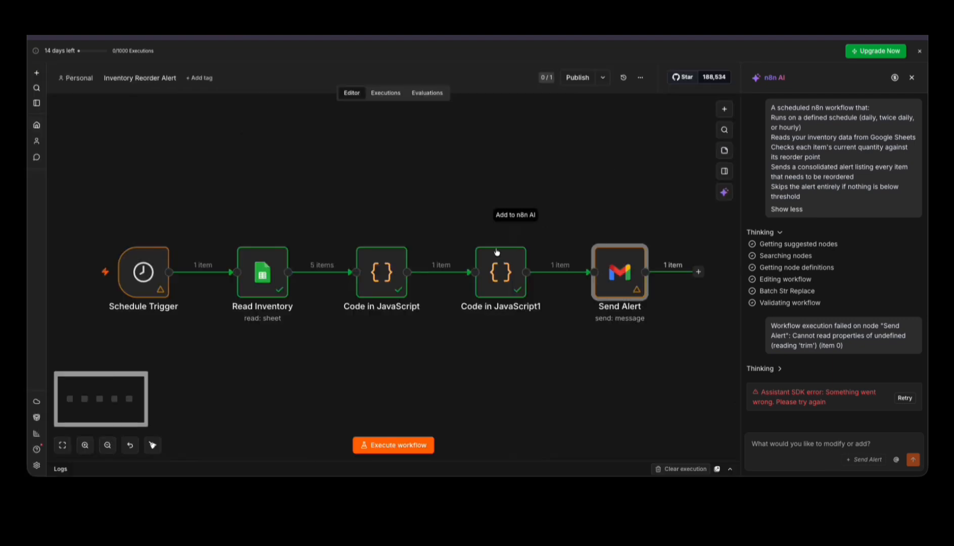
pyautogui.click(387, 208)
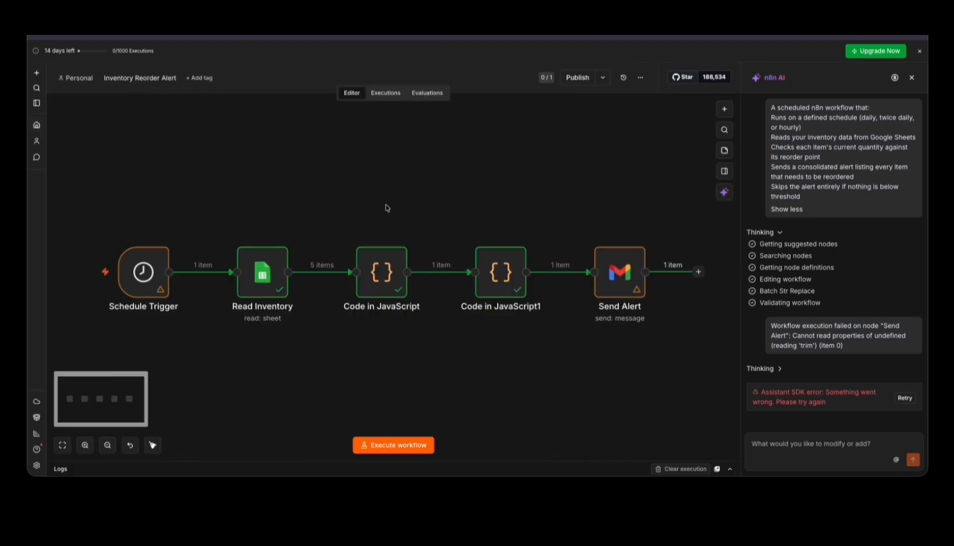
# - Execute the Schedule Trigger node on its own and return to the workflow canvas
pyautogui.doubleClick(145, 272)
pyautogui.click(222, 104)
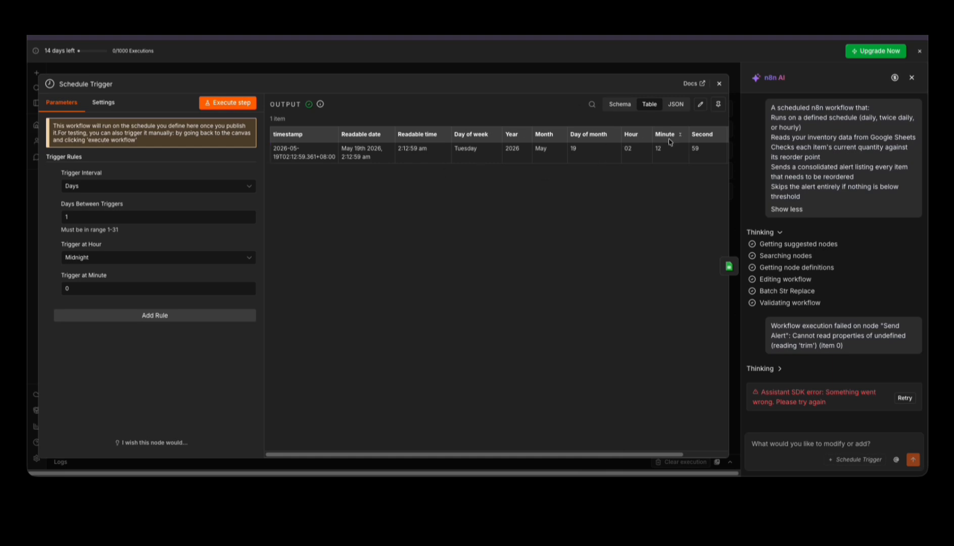
pyautogui.click(720, 83)
# - Execute the Read Inventory node, compare its output with the Inventory Reorder Alerts spreadsheet, and return to the workflow canvas
pyautogui.doubleClick(252, 293)
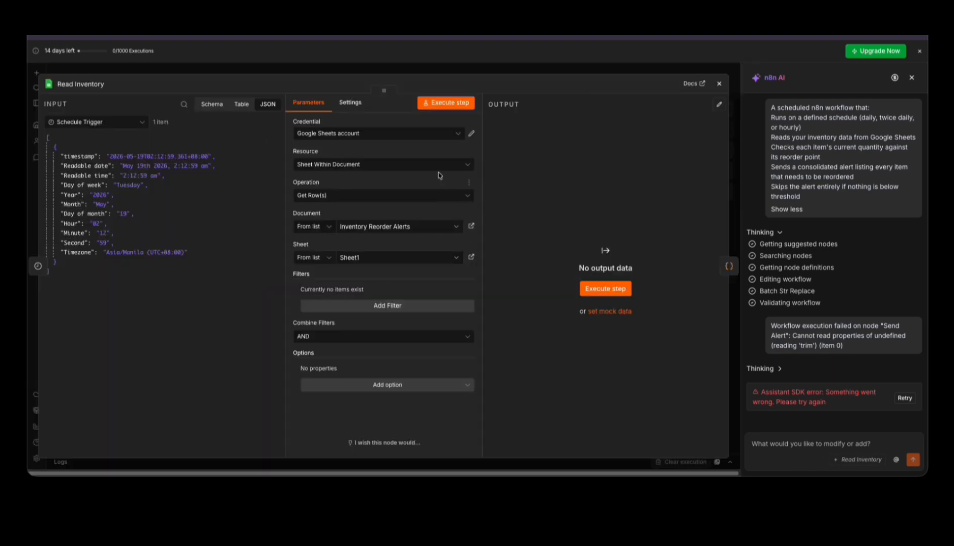
pyautogui.click(458, 104)
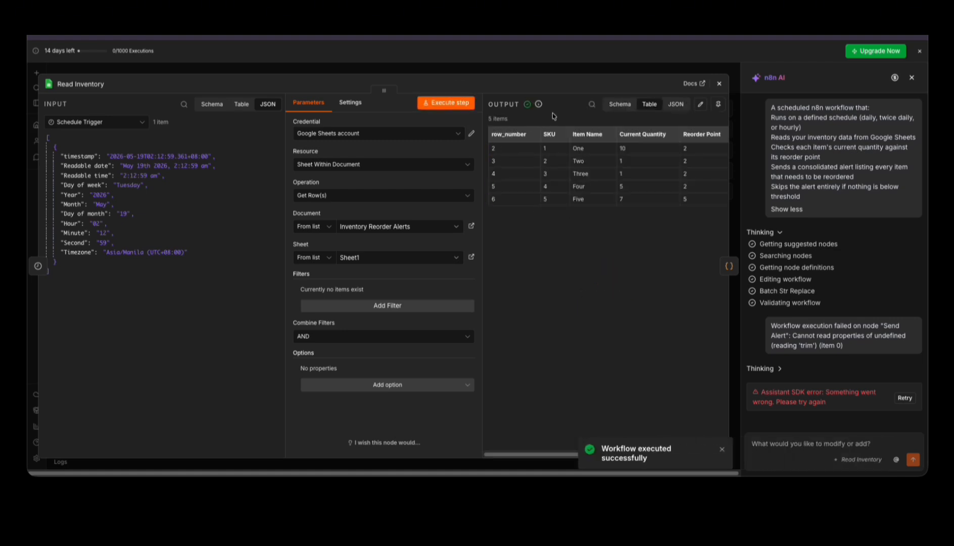
pyautogui.moveTo(511, 455)
pyautogui.mouseDown()
pyautogui.moveTo(547, 458)
pyautogui.moveTo(512, 460)
pyautogui.mouseUp()
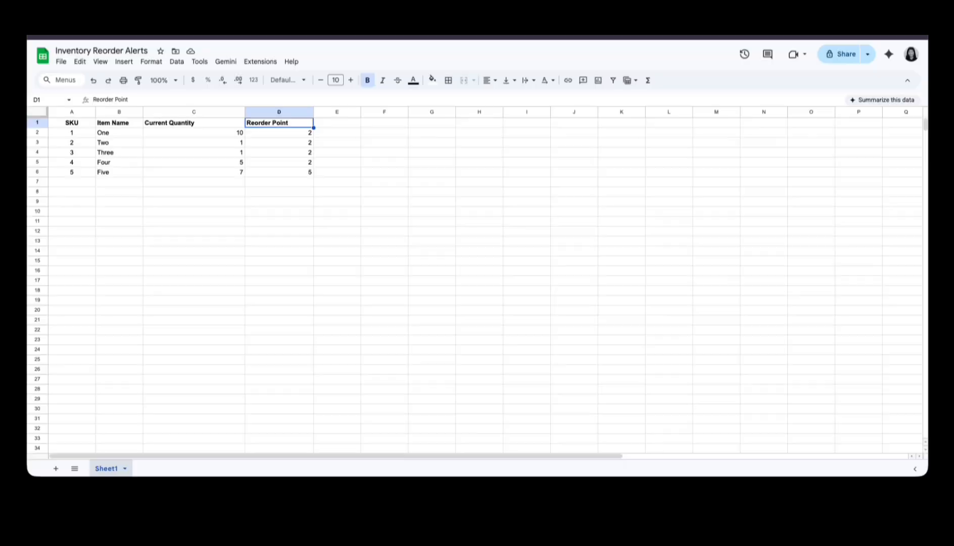
pyautogui.moveTo(230, 139); pyautogui.dragTo(230, 146)
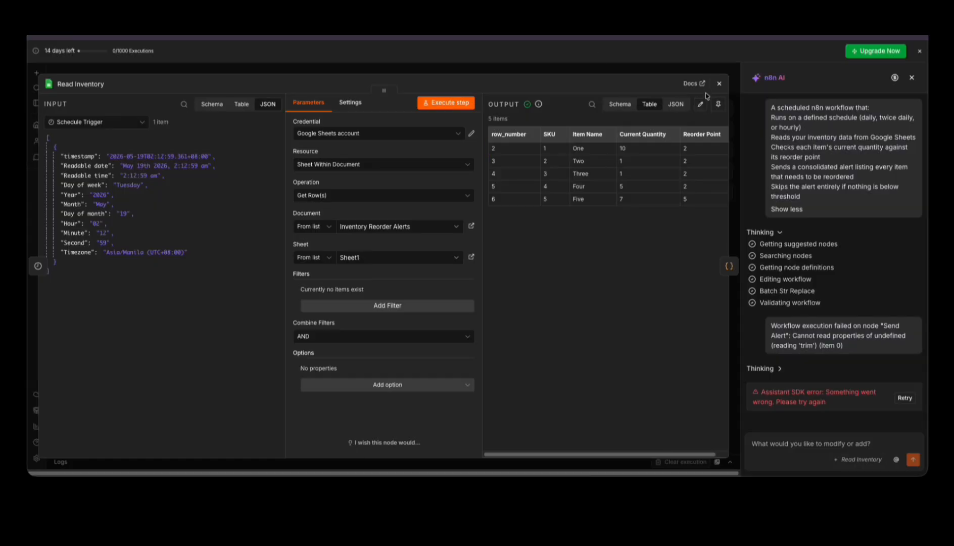
pyautogui.press('Escape')
# - Execute the Code in JavaScript node that filters items below their reorder point, and return to the workflow canvas
pyautogui.click(392, 254)
pyautogui.doubleClick(388, 274)
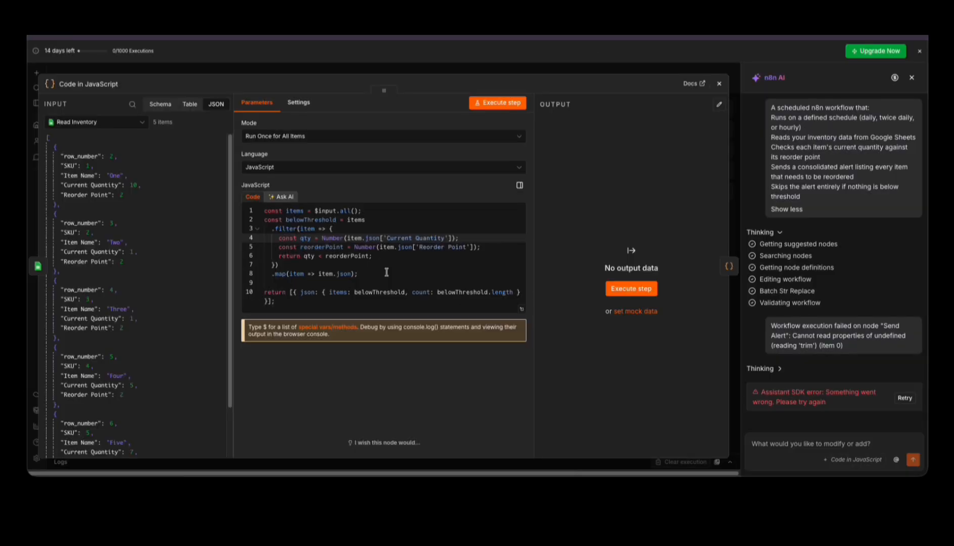
pyautogui.click(511, 104)
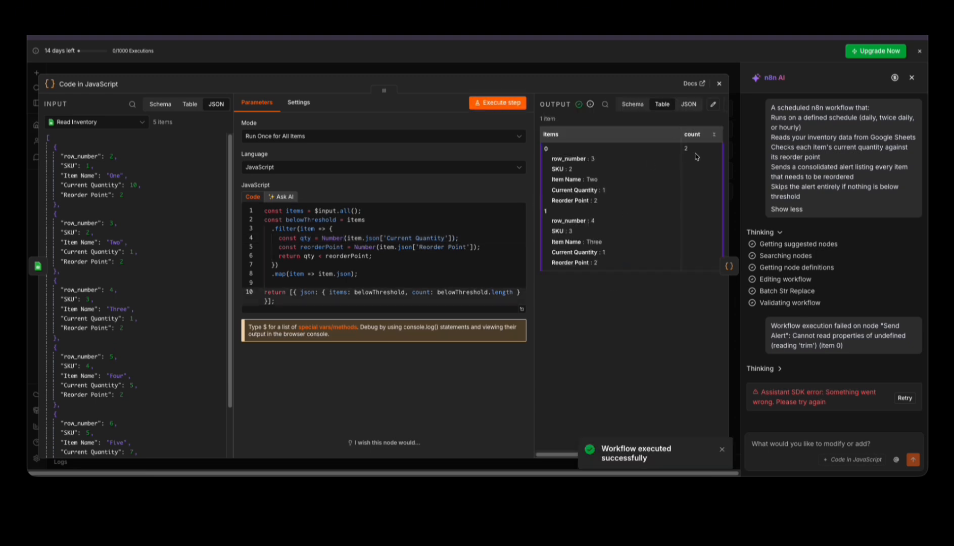
pyautogui.click(719, 83)
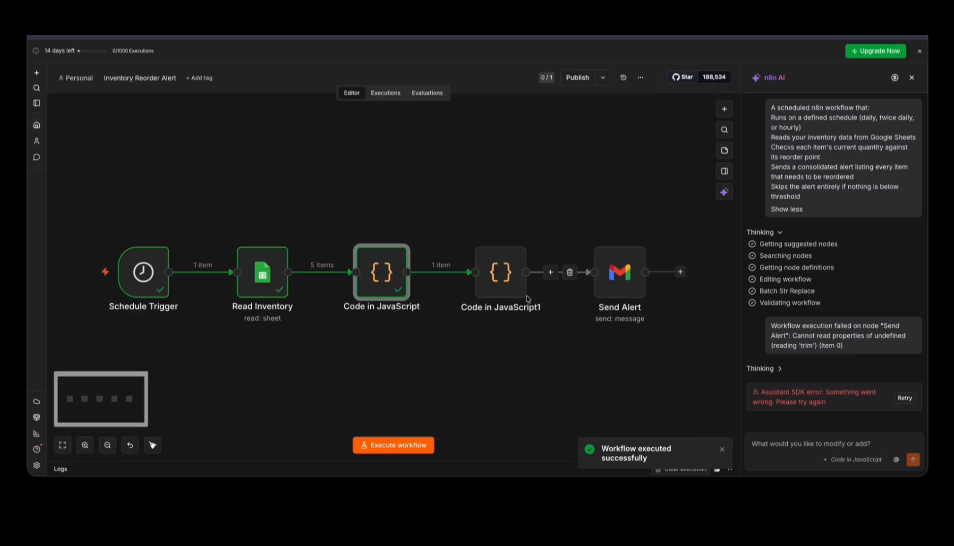
# - Execute the Code in JavaScript1 node, check its subject and message output, and return to the workflow canvas
pyautogui.doubleClick(499, 277)
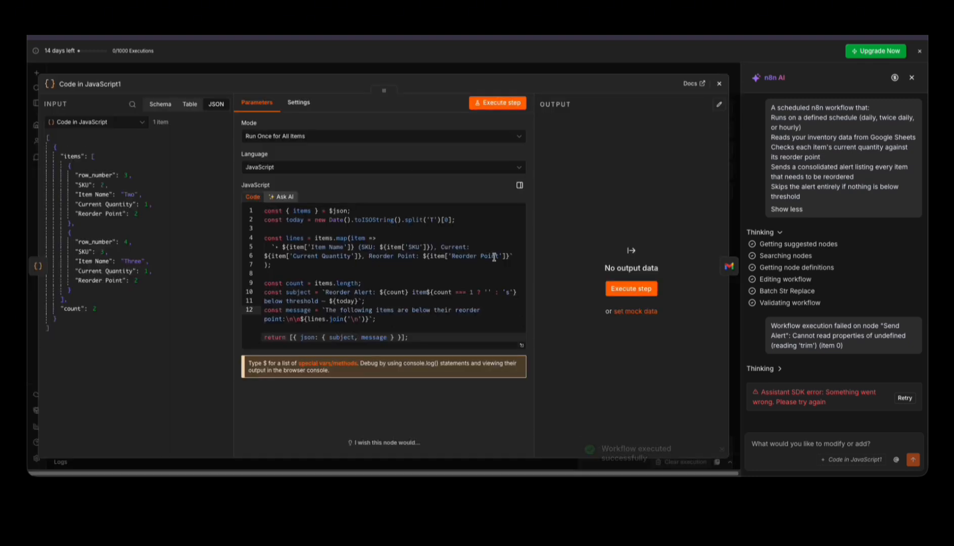
pyautogui.click(493, 104)
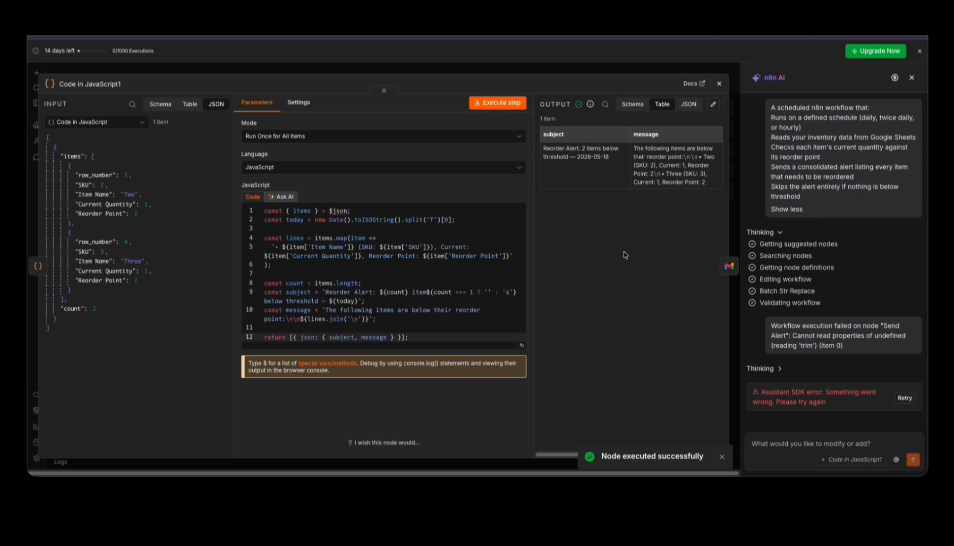
pyautogui.click(561, 133)
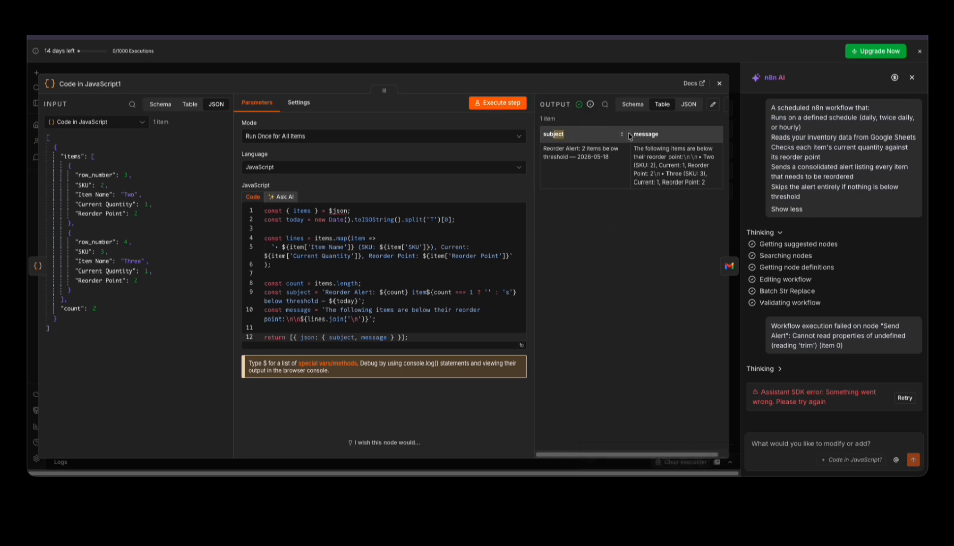
pyautogui.click(719, 84)
# - Execute the Send Alert node to e-mail the low-stock alert to the recipient
pyautogui.press('Return')
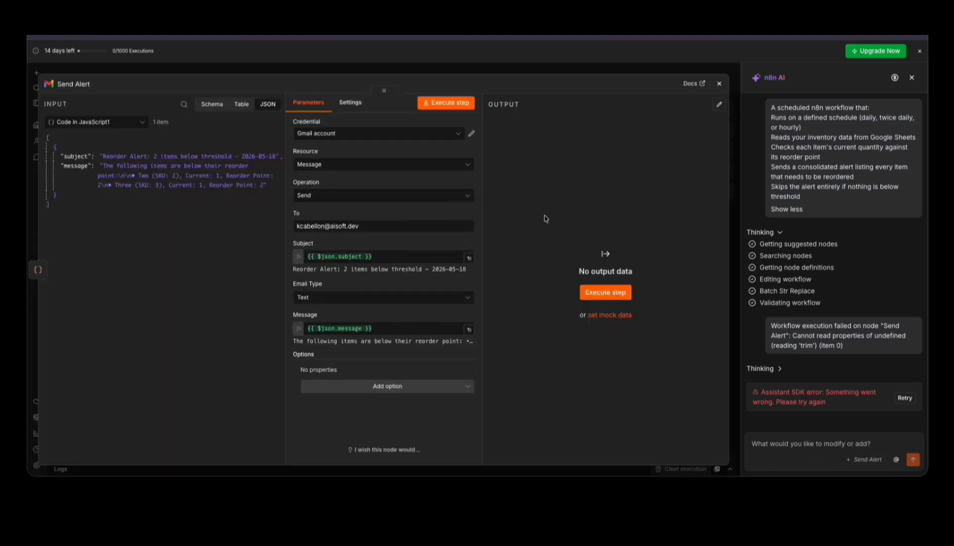
pyautogui.click(461, 104)
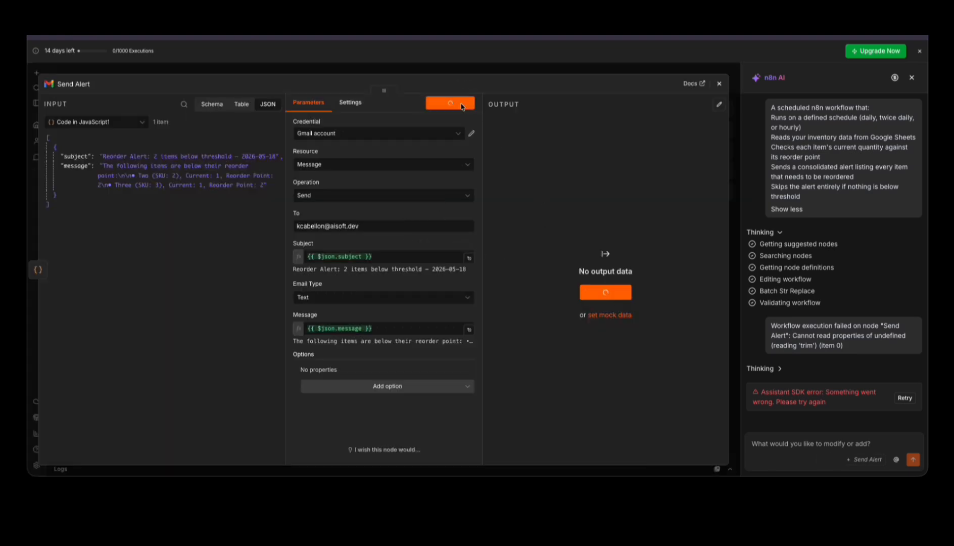